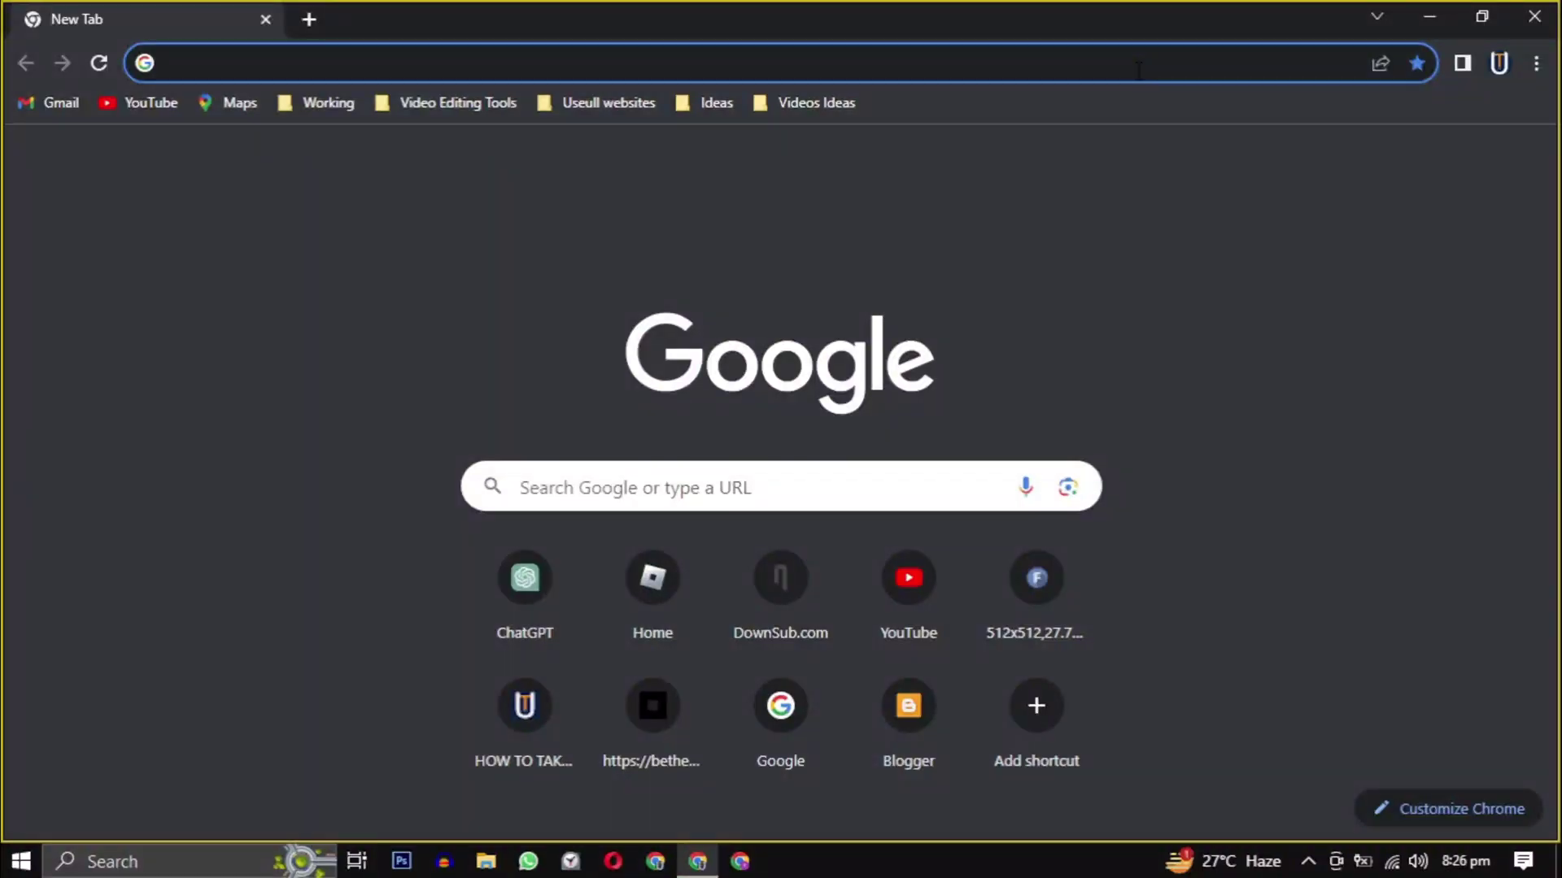
text(steam)
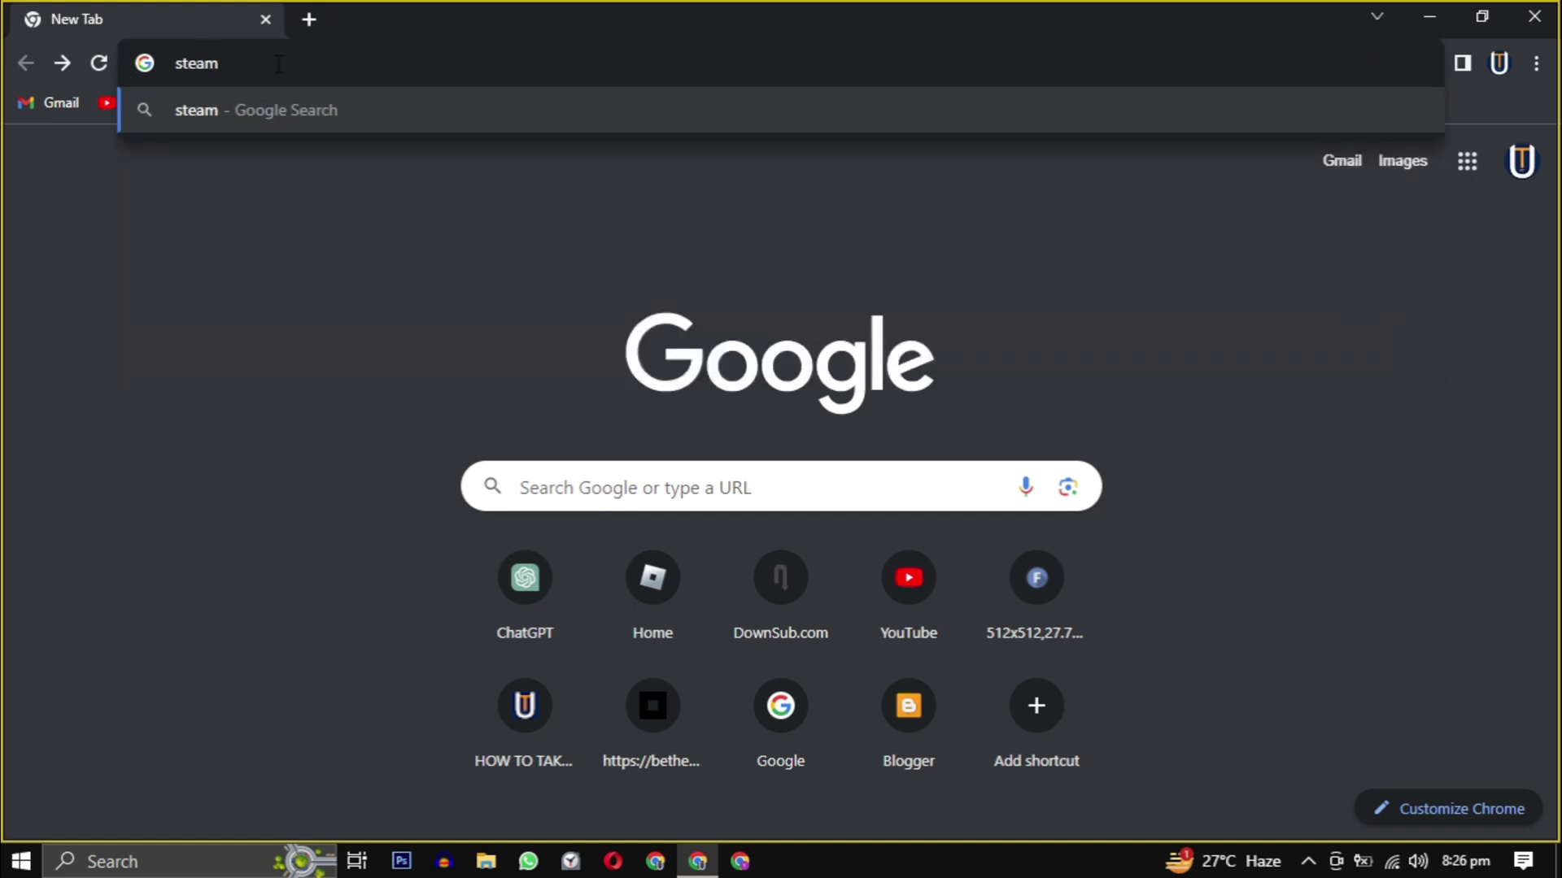
Step: Search Google for 'steam', go to the official Steam store, and reach its sign-up form
key(Return)
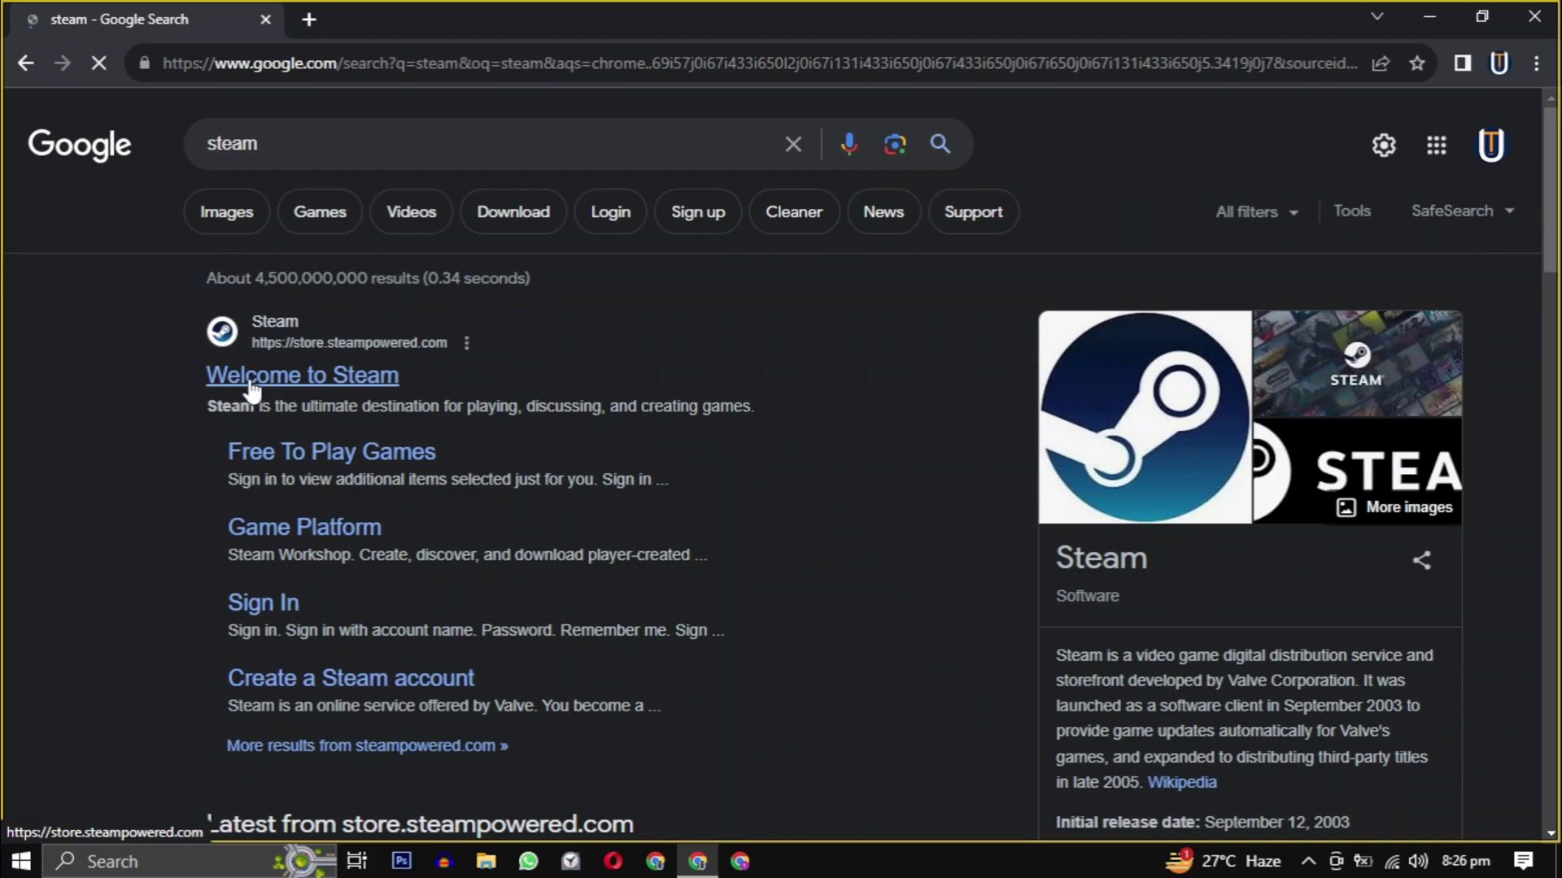
click(251, 379)
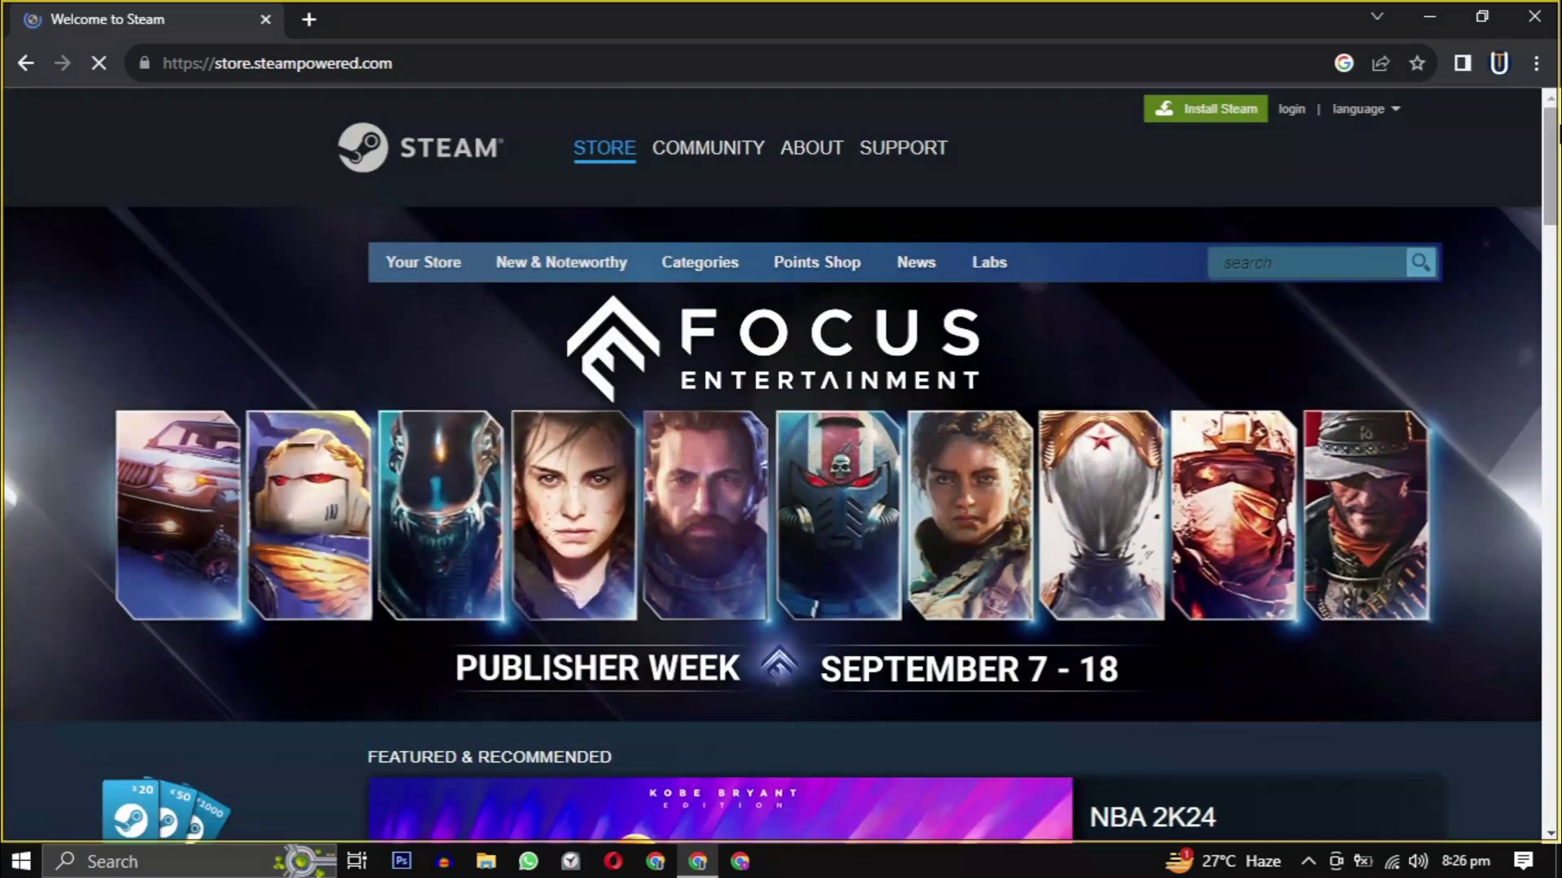
drag(1549, 170, 1550, 811)
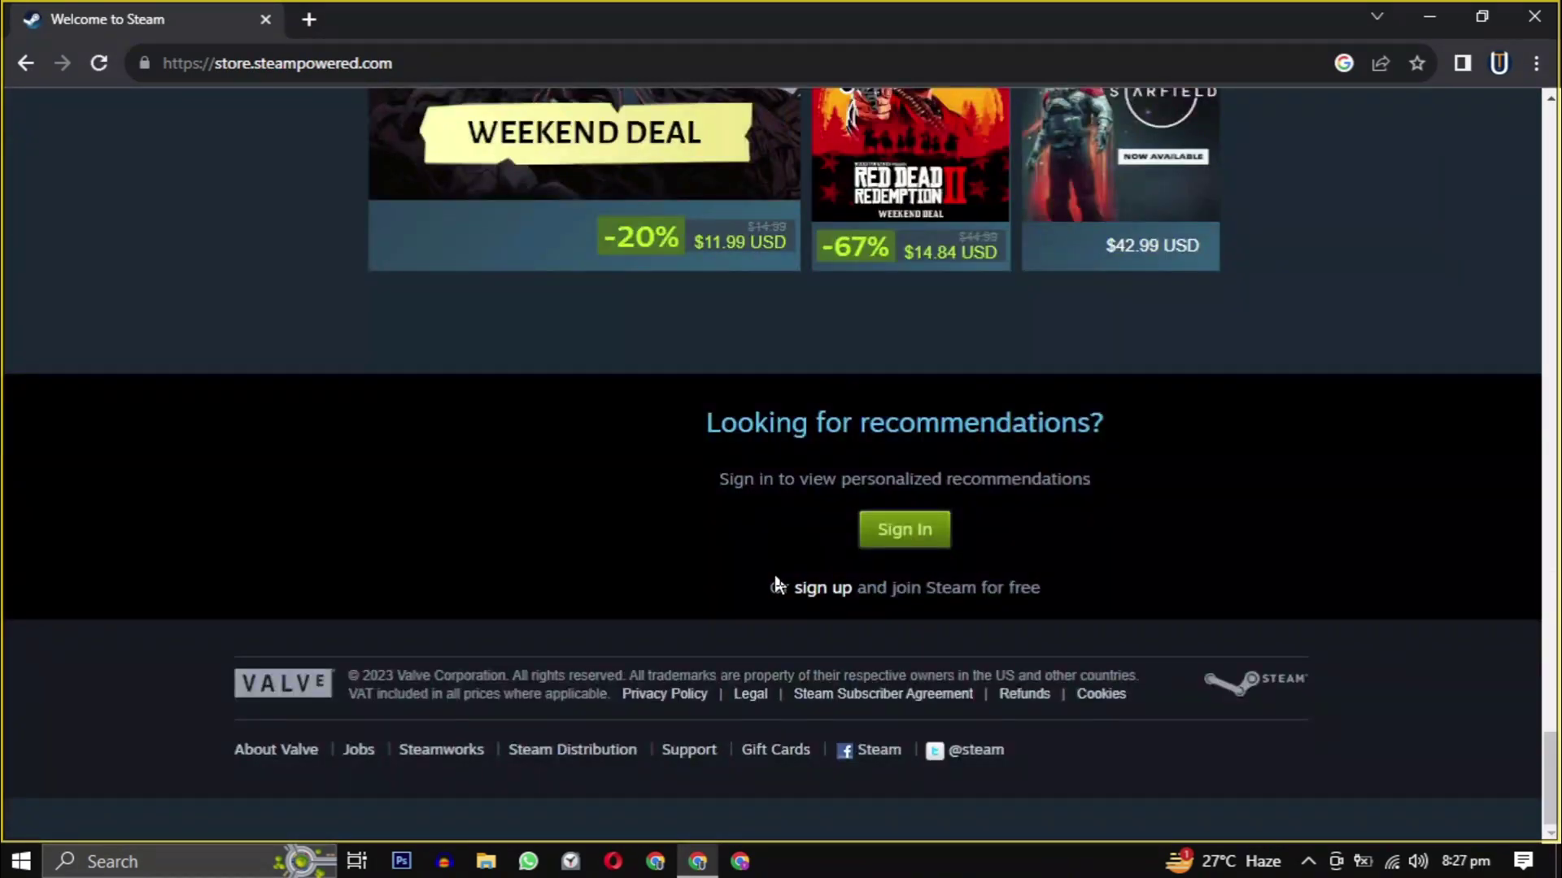
click(820, 589)
click(546, 422)
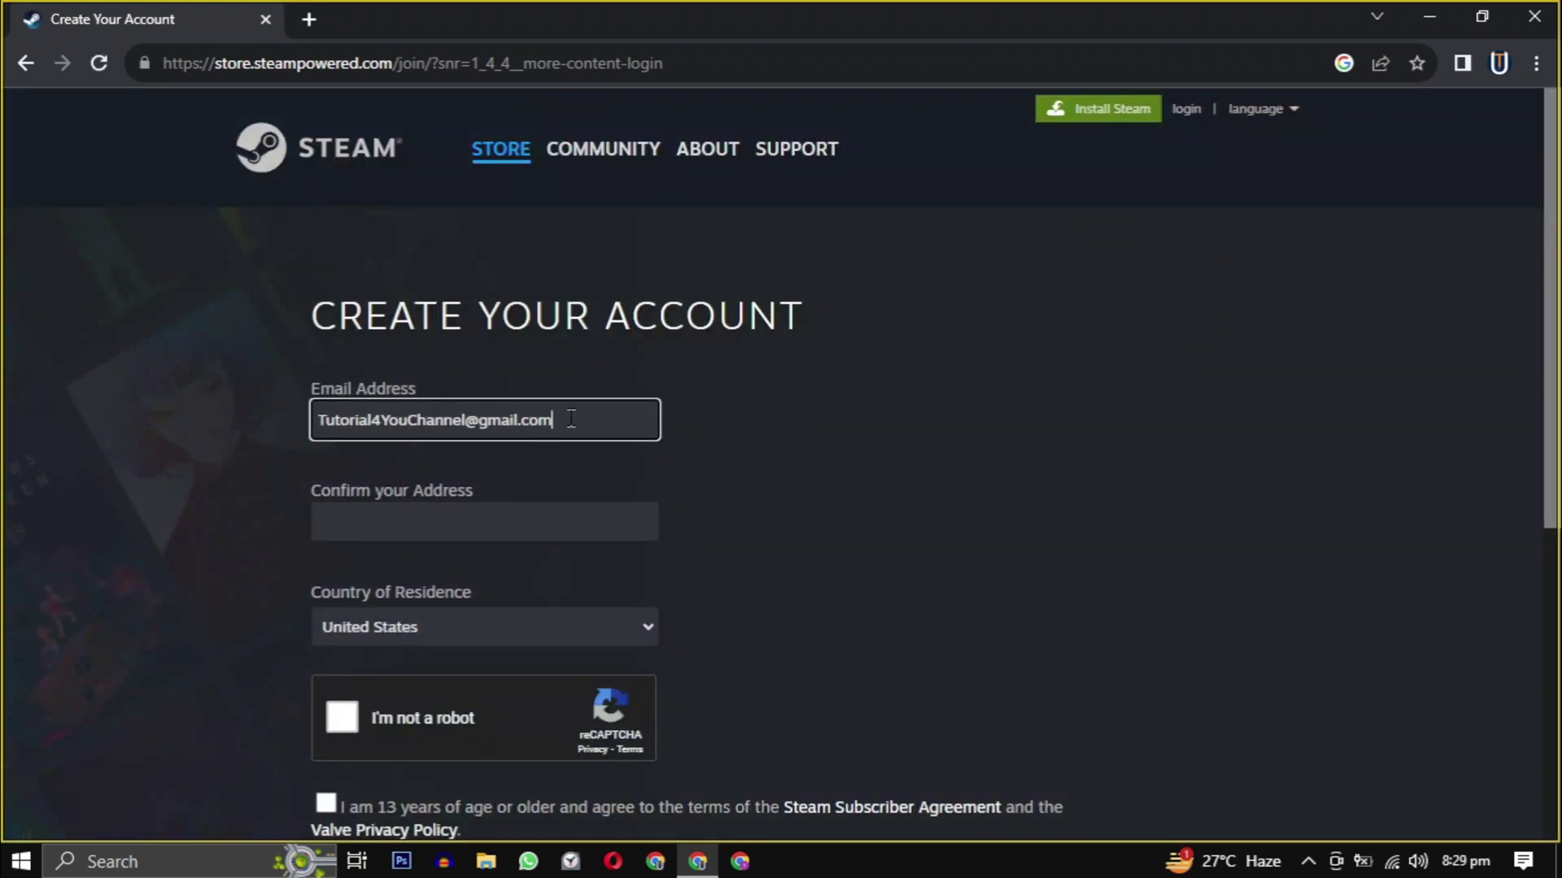
Step: Copy the entered email address into the Confirm your Address field
triple_click(412, 420)
right_click(411, 420)
click(436, 509)
right_click(386, 503)
click(415, 331)
Step: Keep United States as country, pass the reCAPTCHA, and submit the sign-up form
click(527, 635)
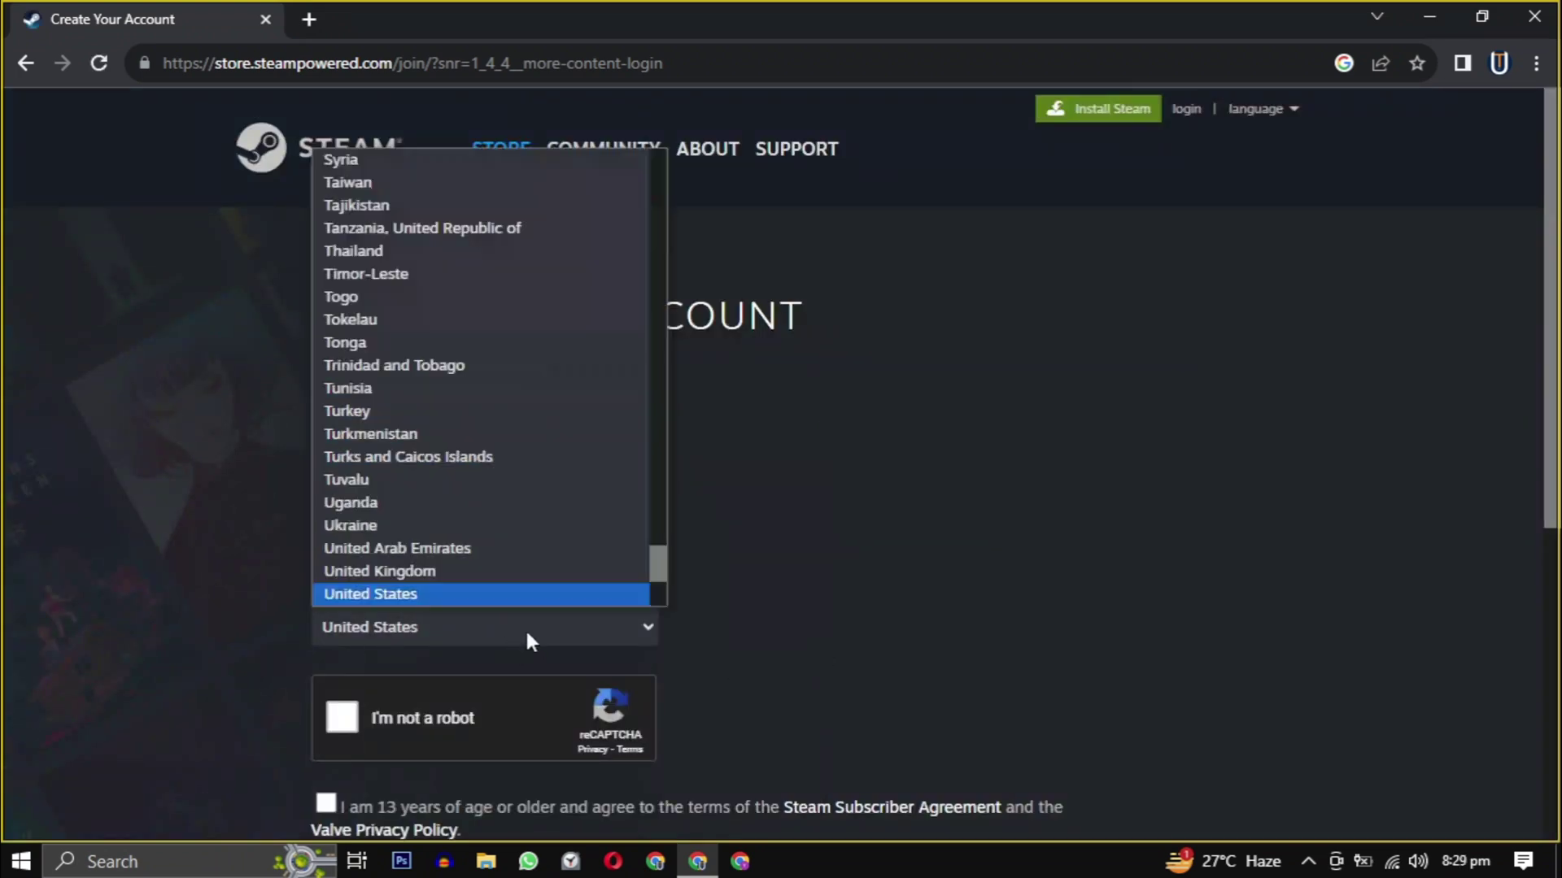
click(527, 633)
click(372, 720)
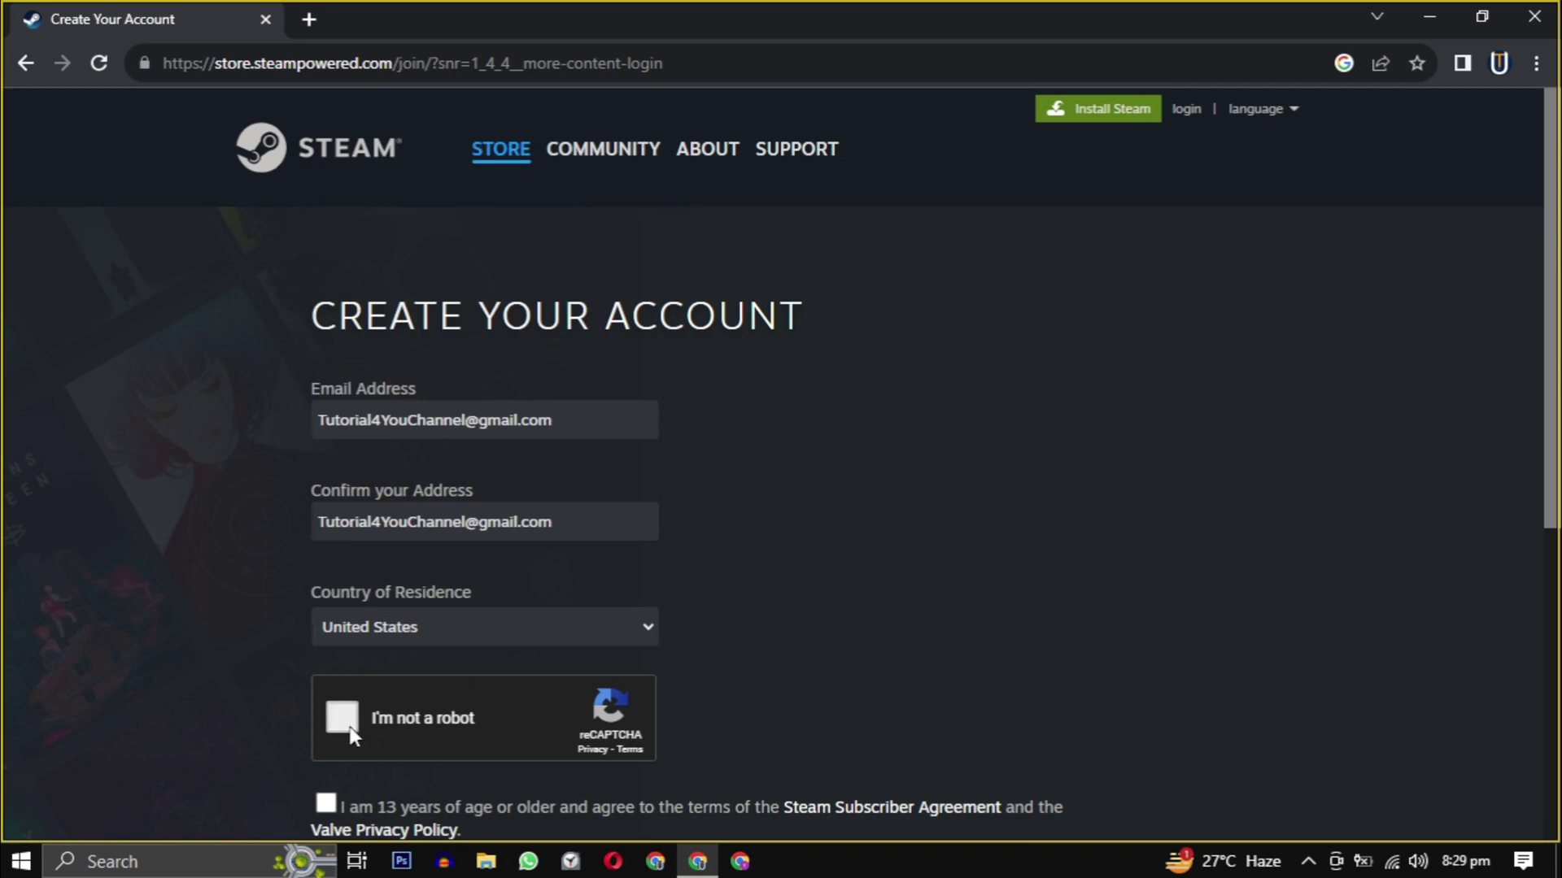
scroll(732, 627, down, 3)
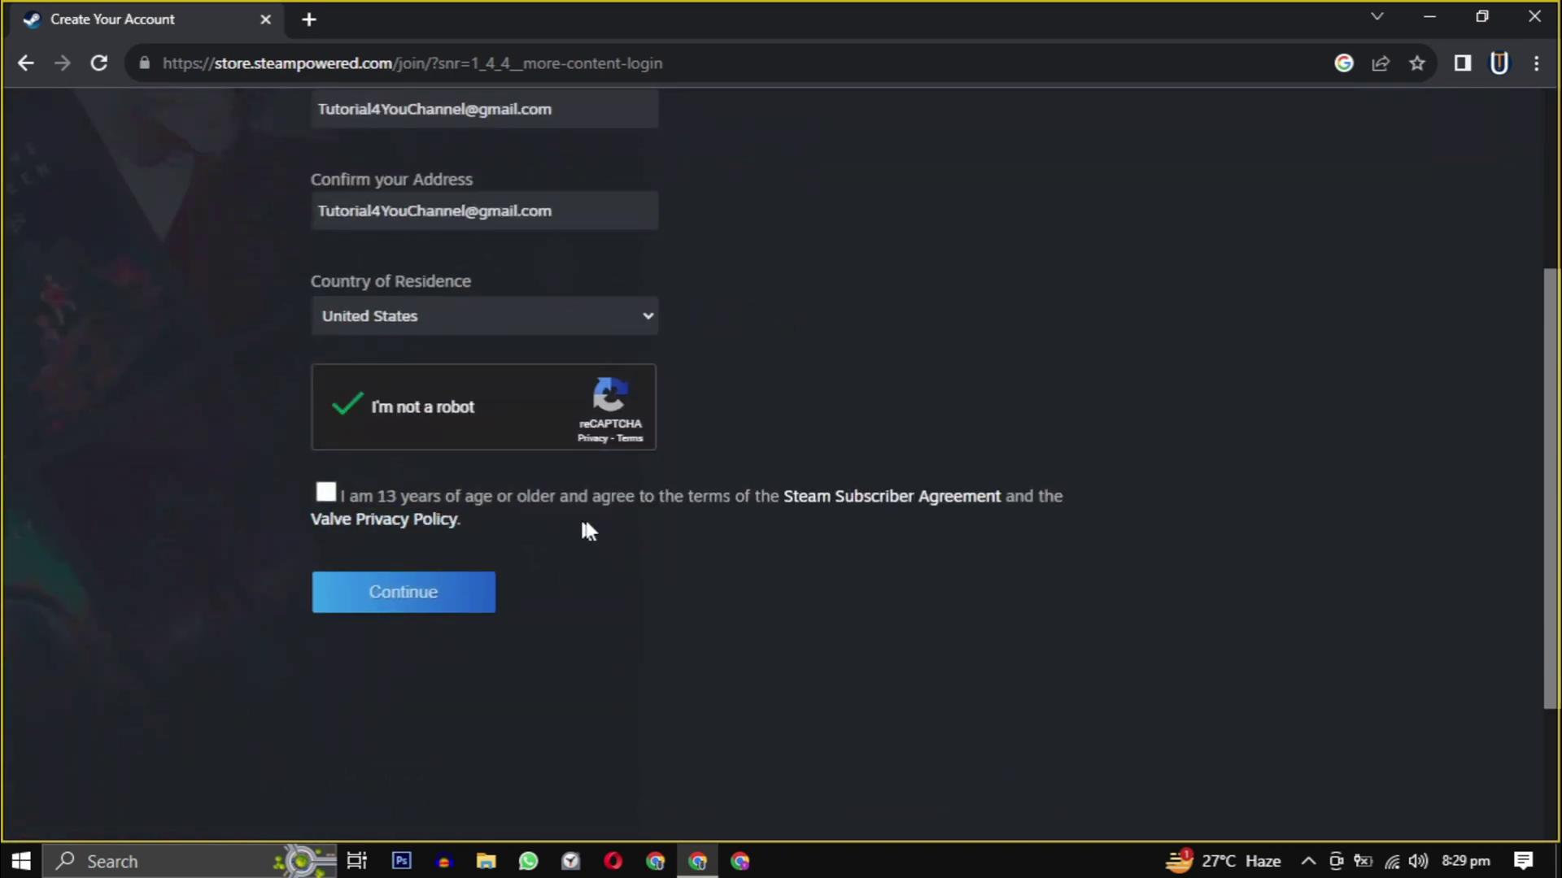
click(377, 594)
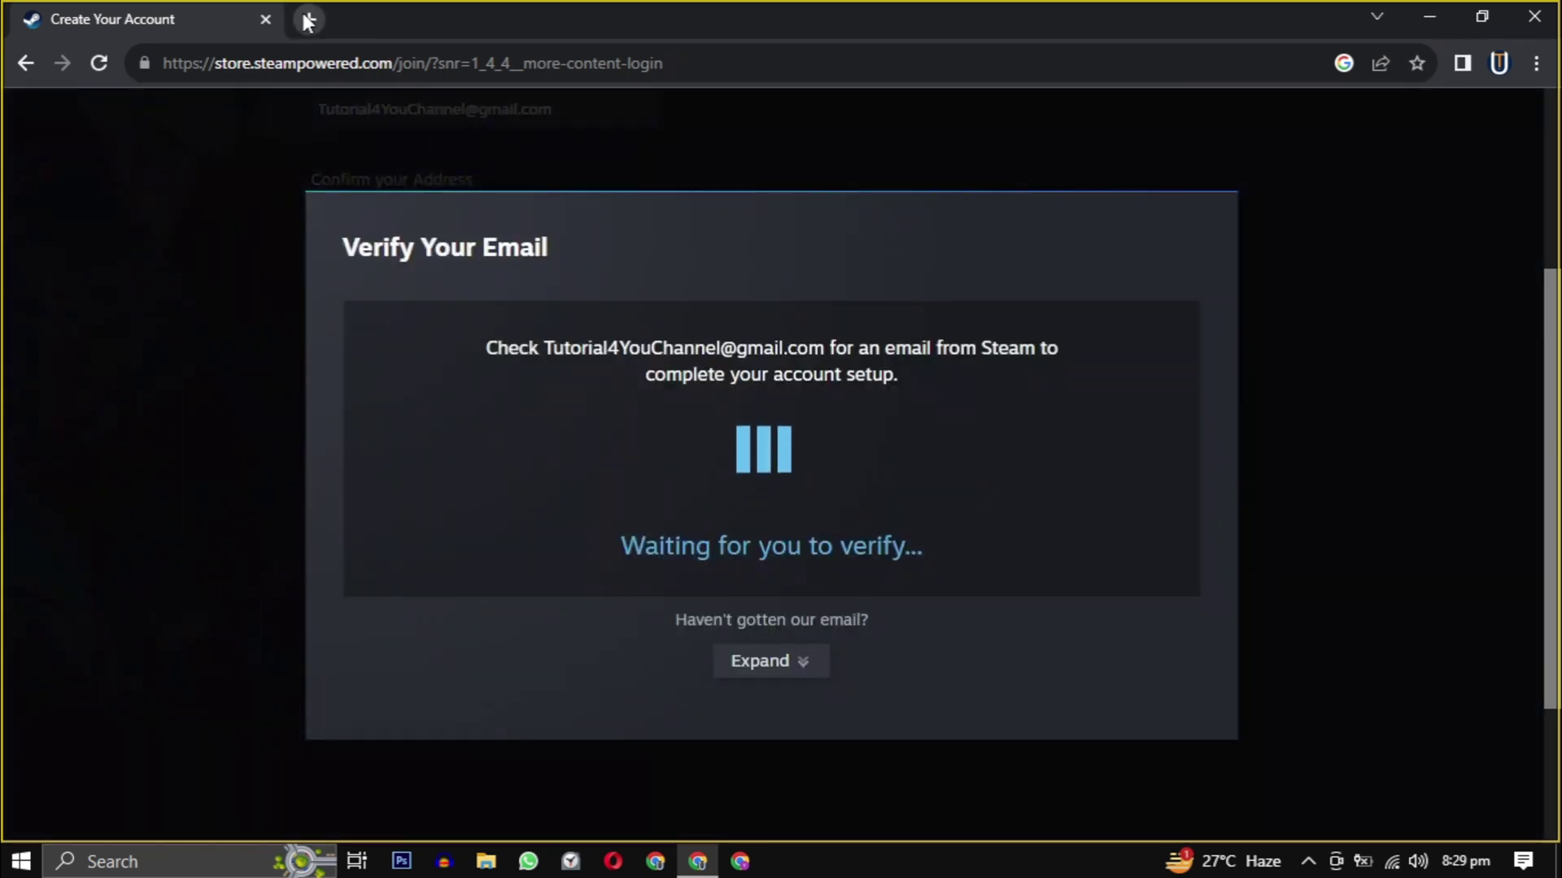
Step: Verify the address through Gmail's 'New Steam Account Email Verification' message
click(309, 18)
click(1336, 175)
click(641, 307)
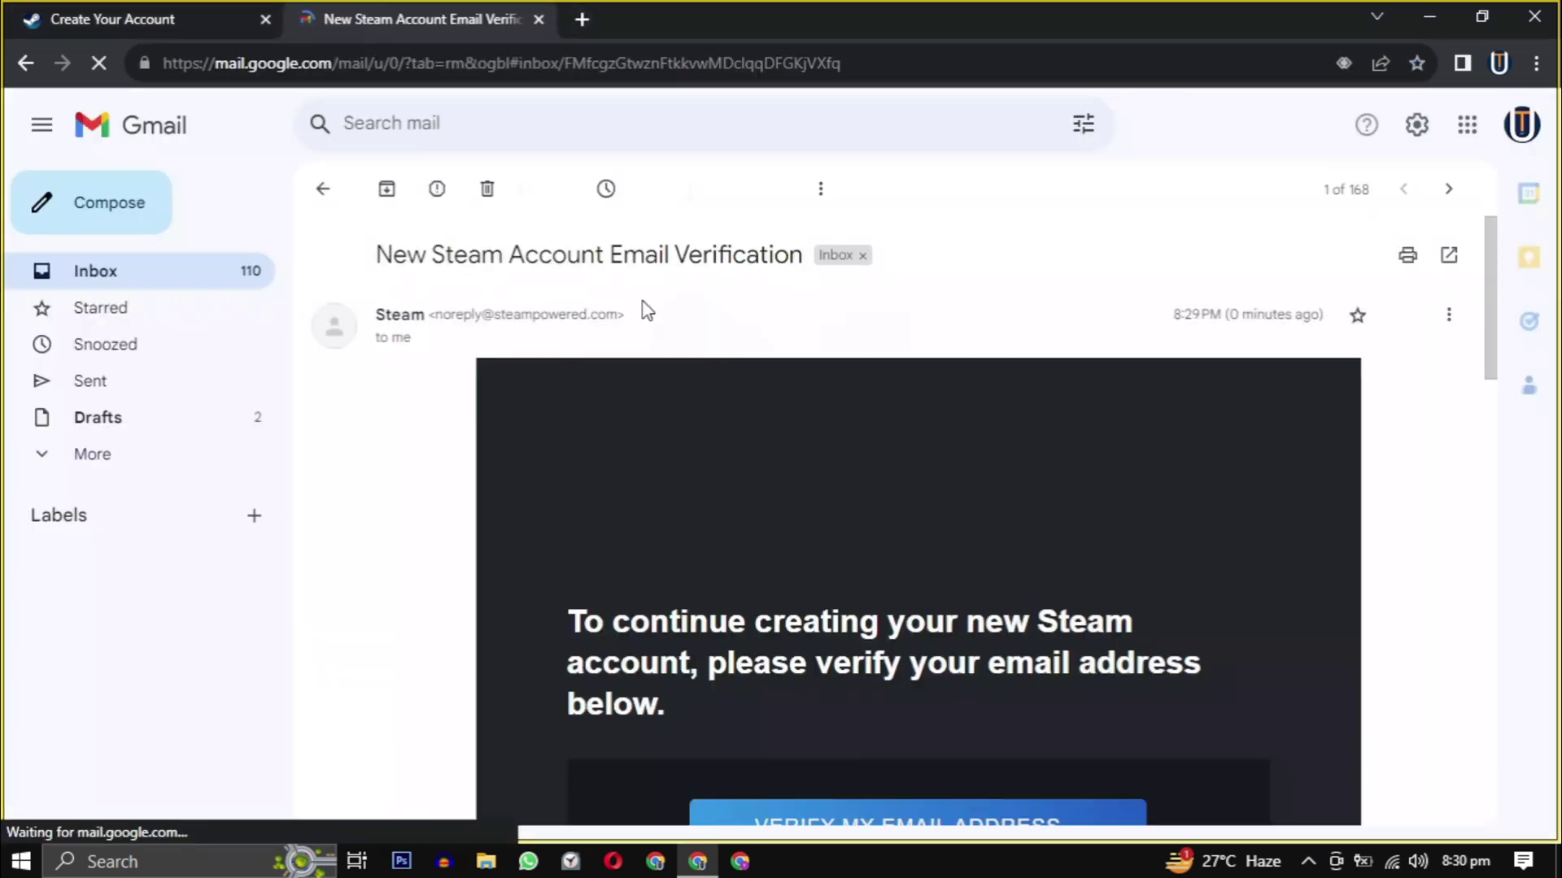
scroll(1489, 278, down, 3)
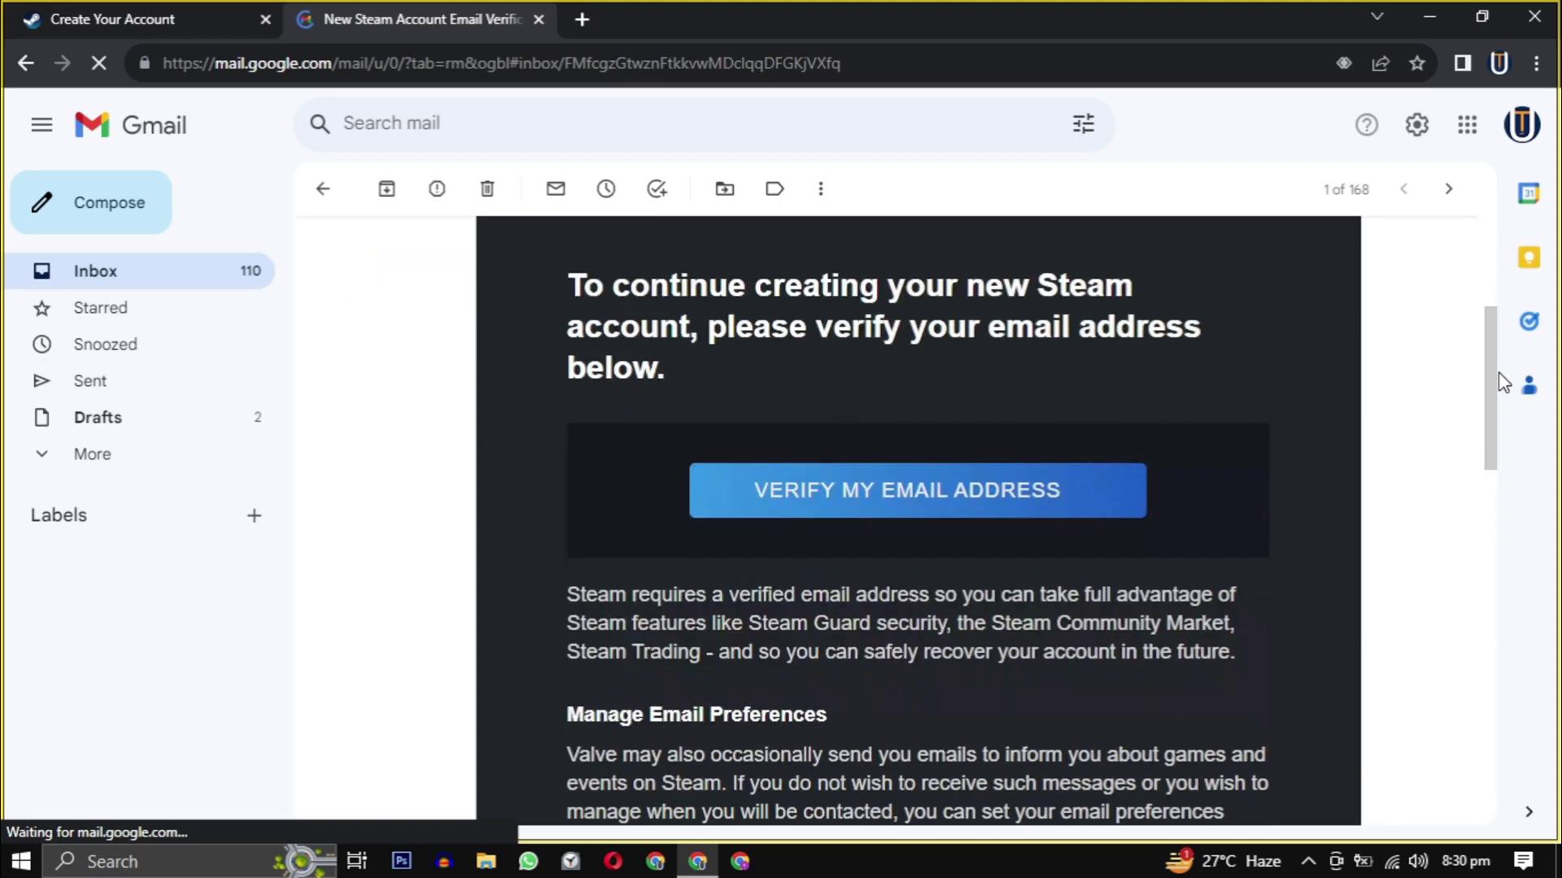
click(995, 512)
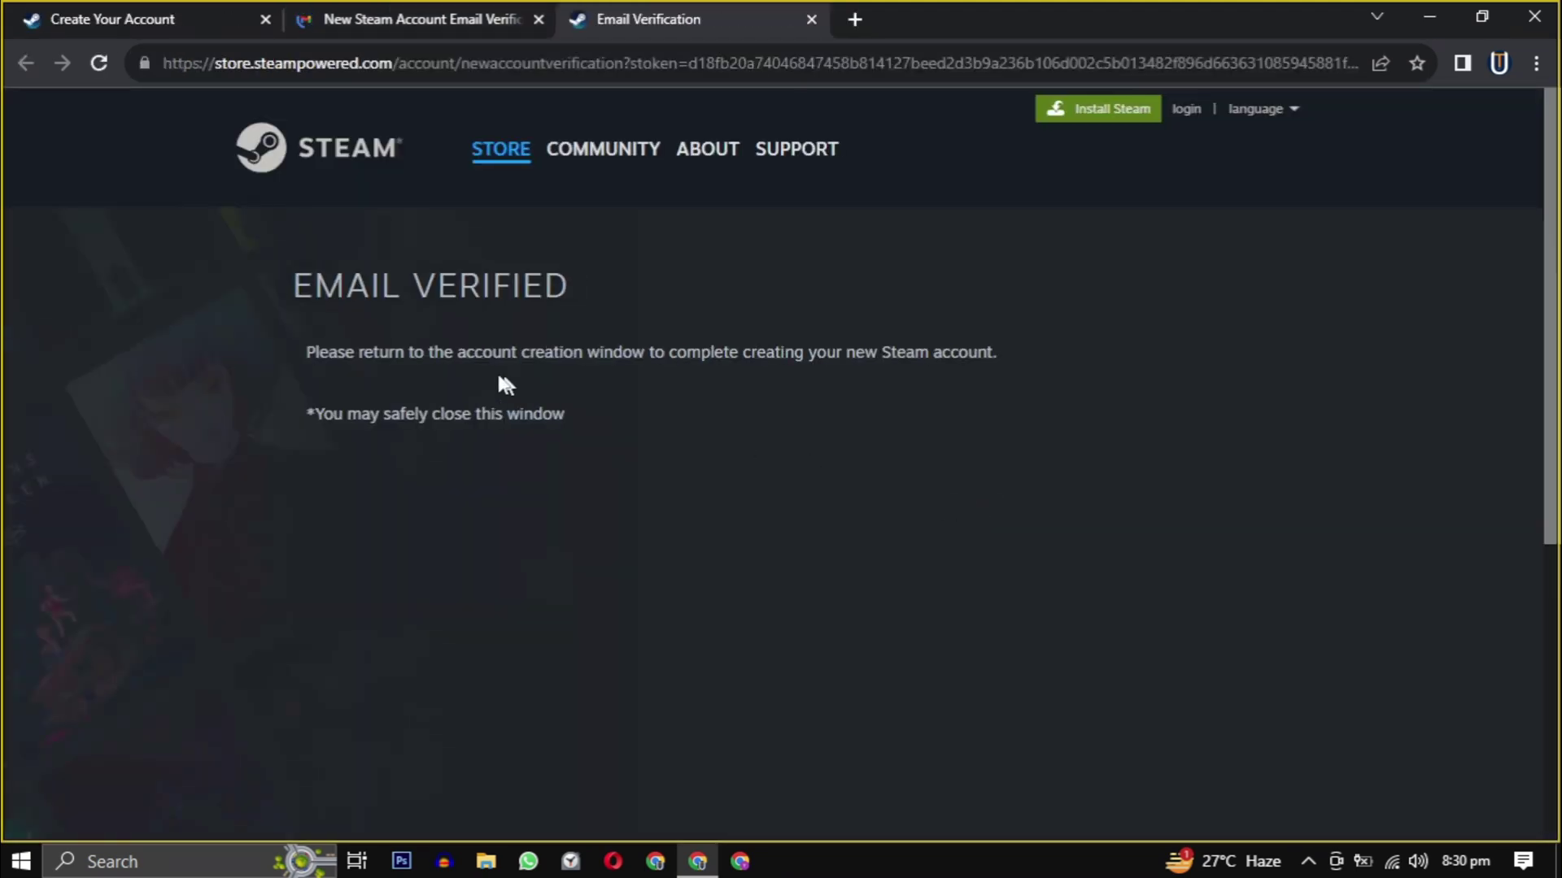
Step: Create account tutorial4you1 with a confirmed password, then go to Steam's install page
click(100, 18)
text(Tutorial4You)
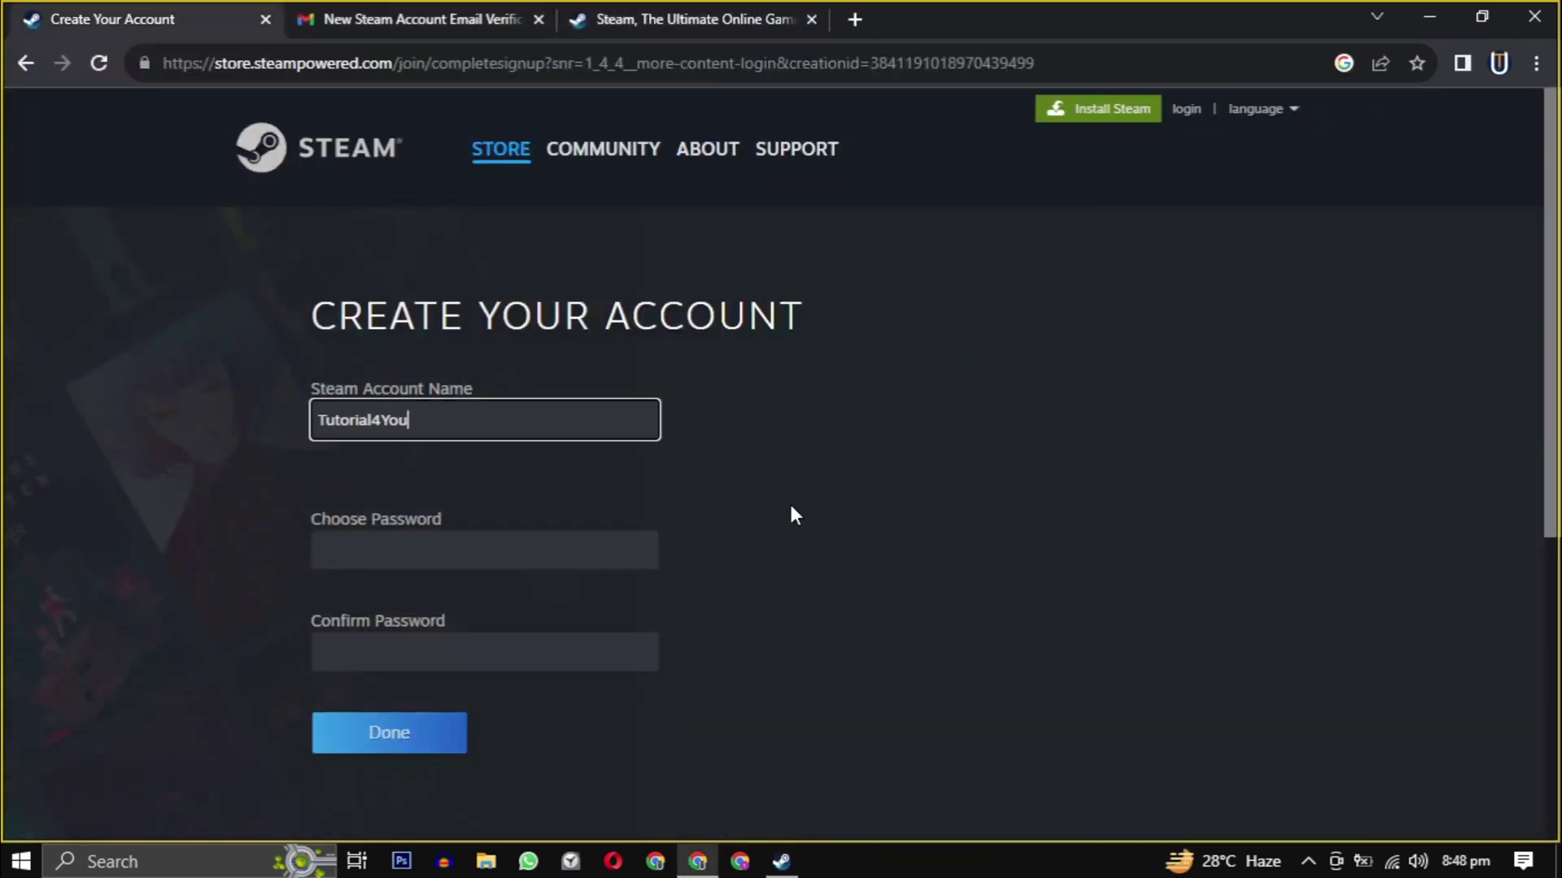
key(Tab)
click(400, 510)
click(433, 549)
text(*******)
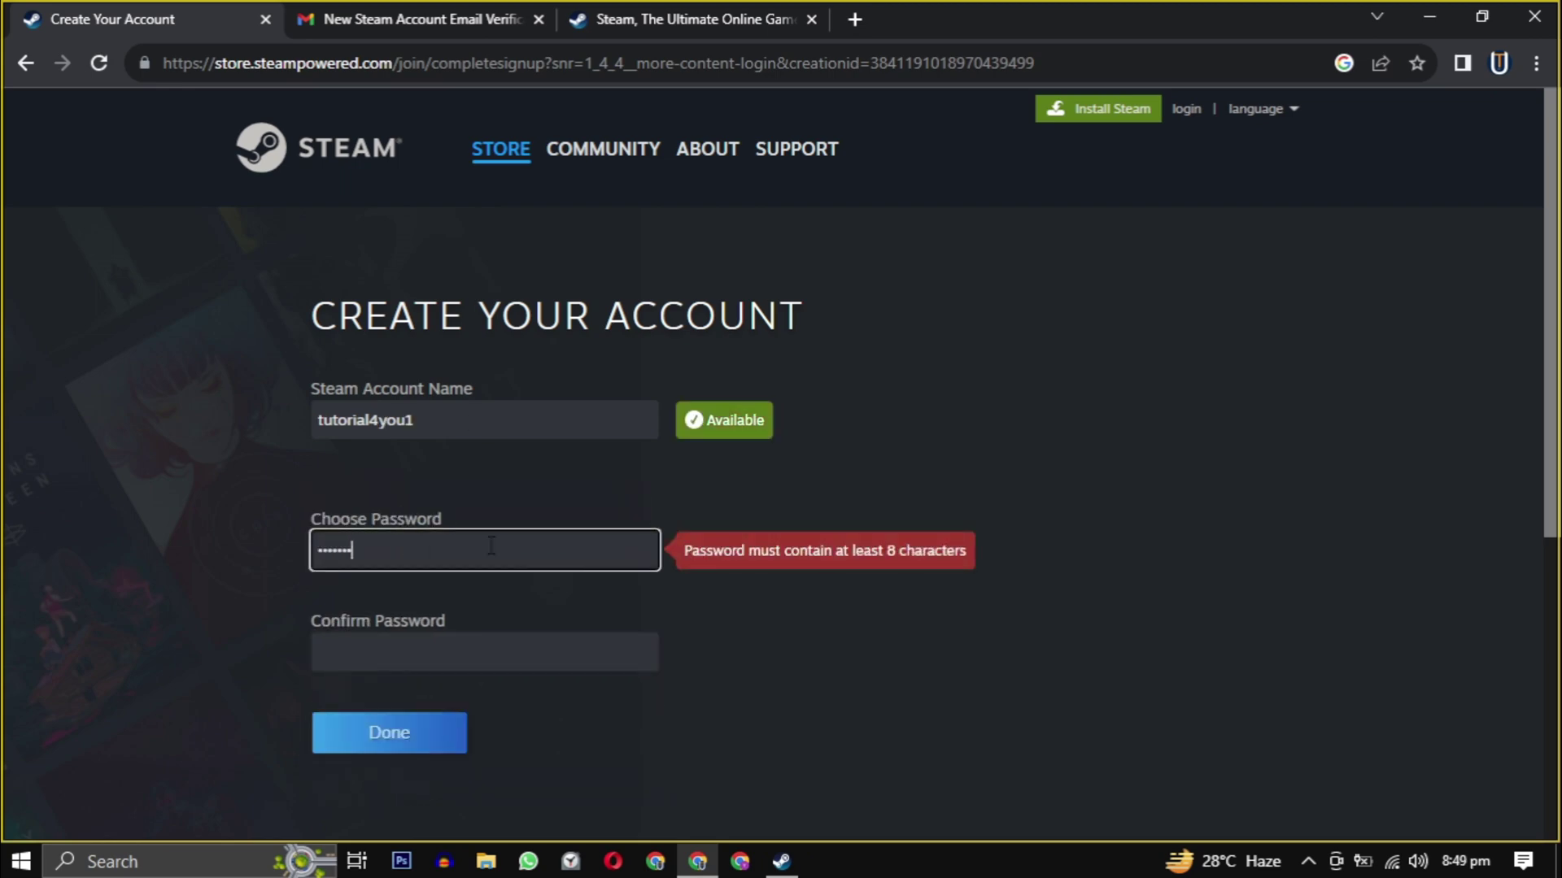
text(******)
click(477, 644)
text(*************)
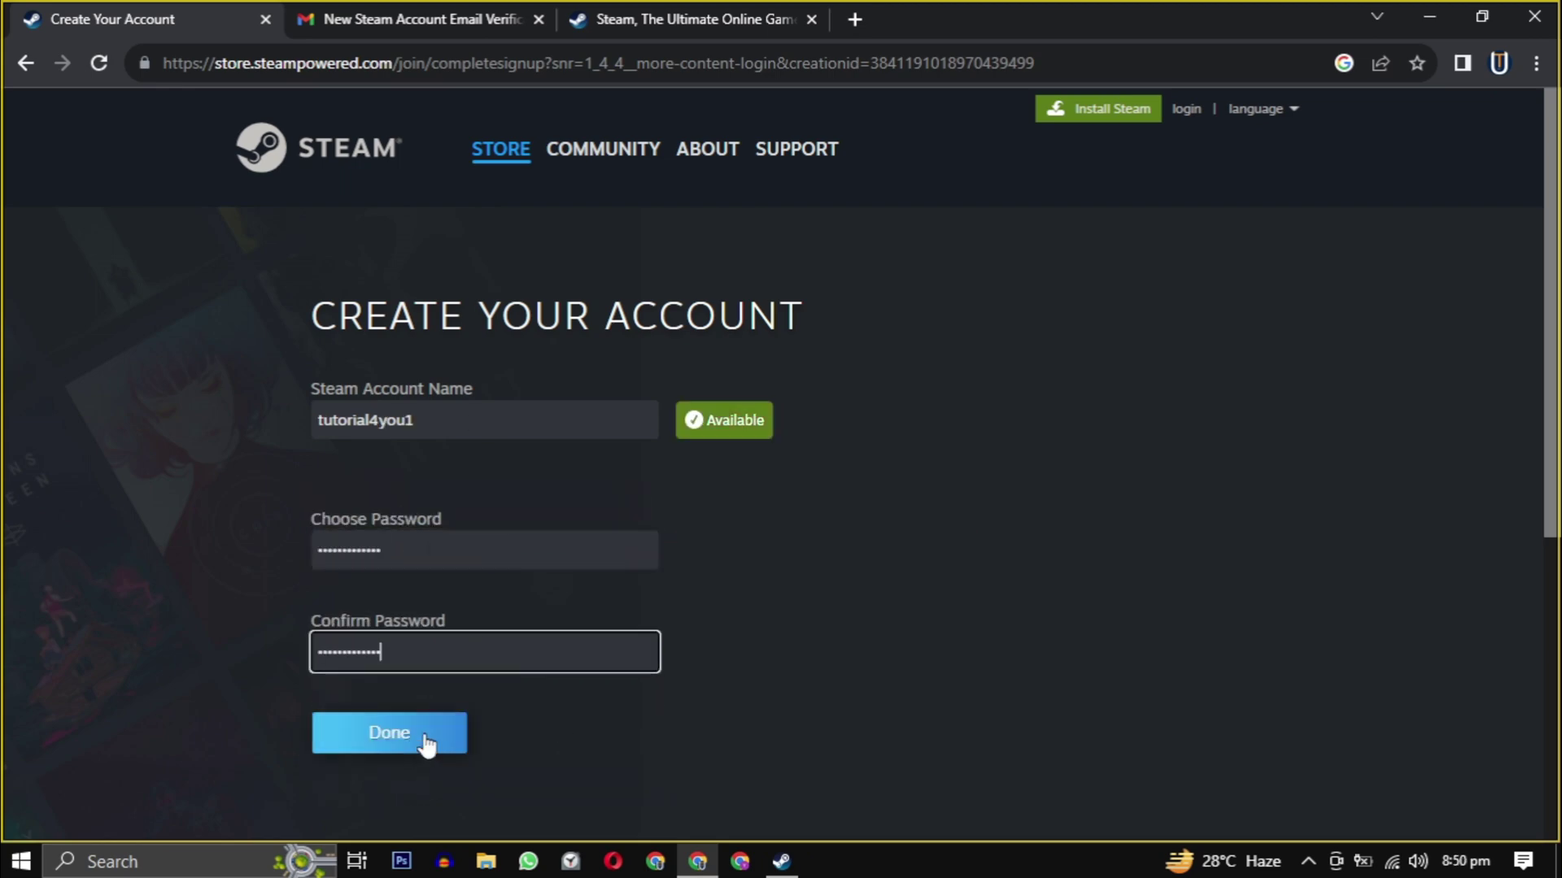
click(426, 741)
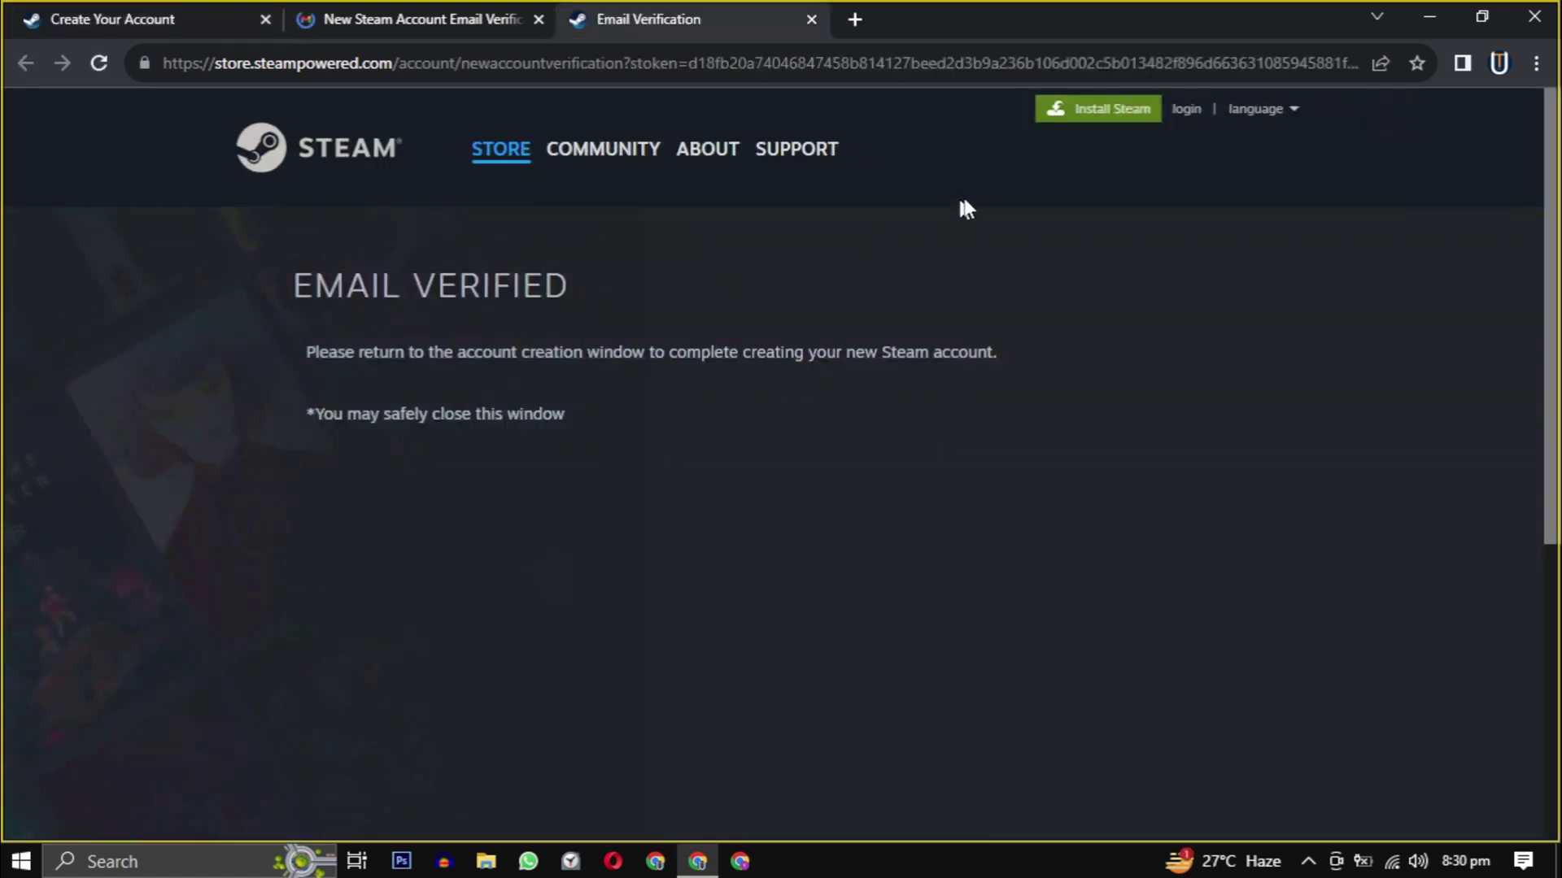
click(1121, 129)
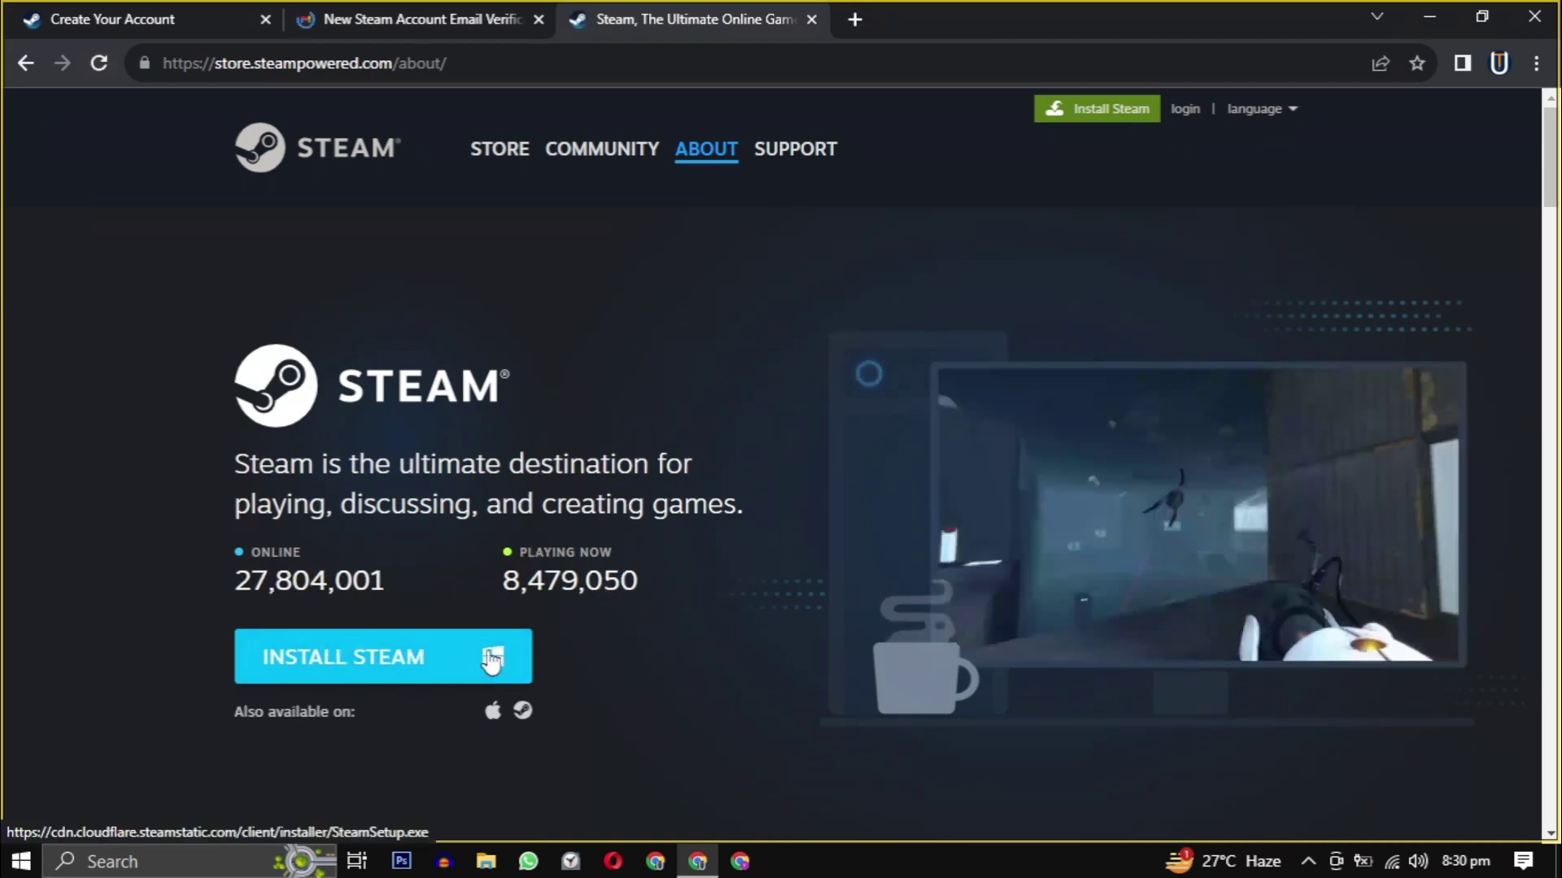
Step: Download SteamSetup.exe and launch it from the download's menu
click(415, 660)
click(244, 810)
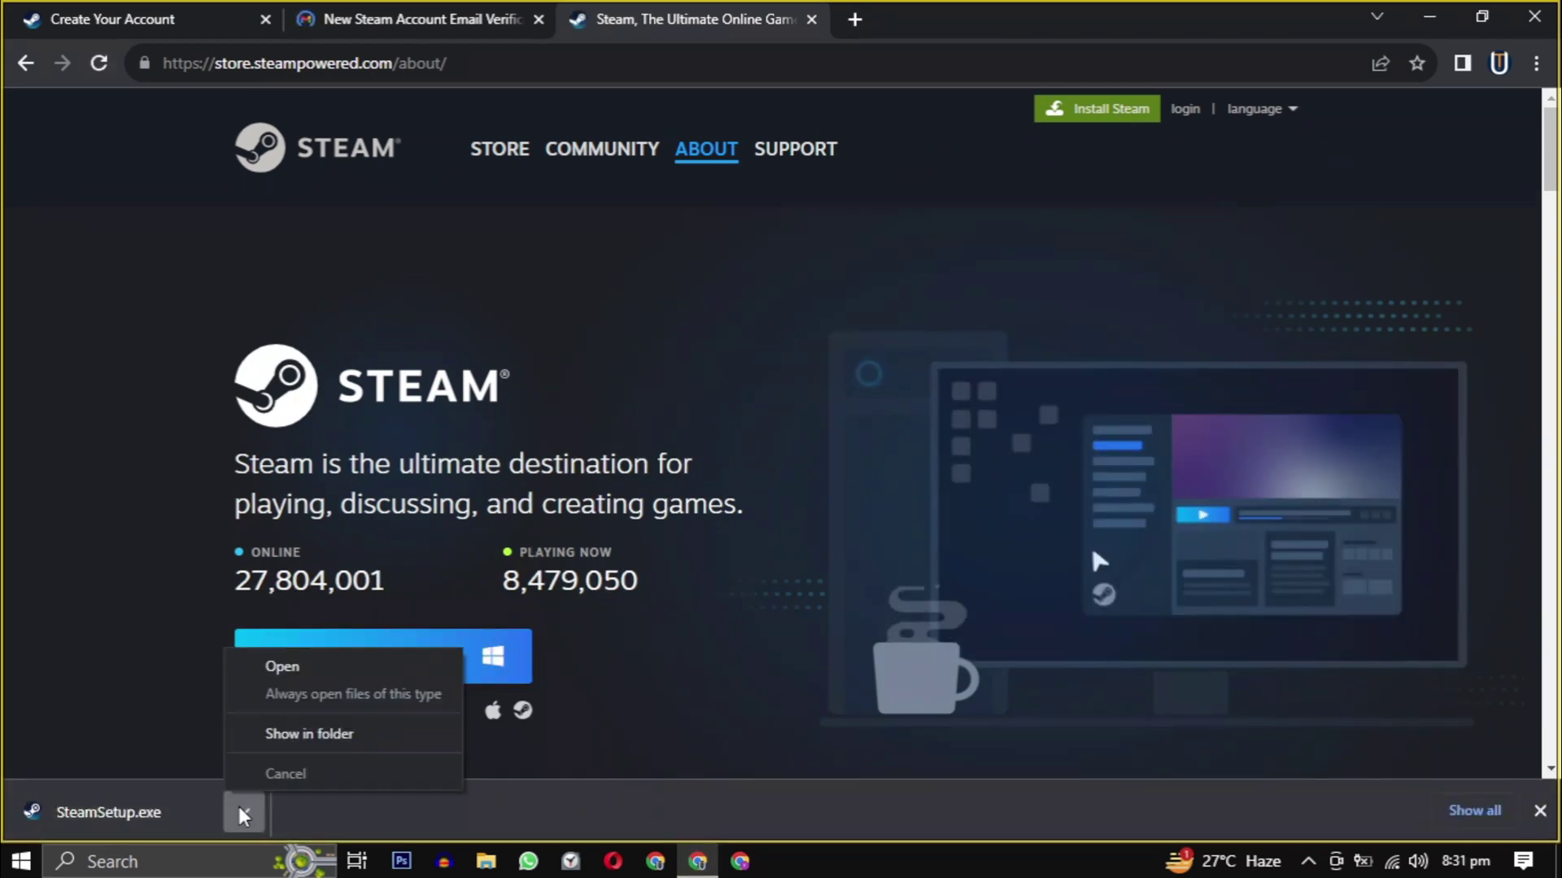
click(288, 664)
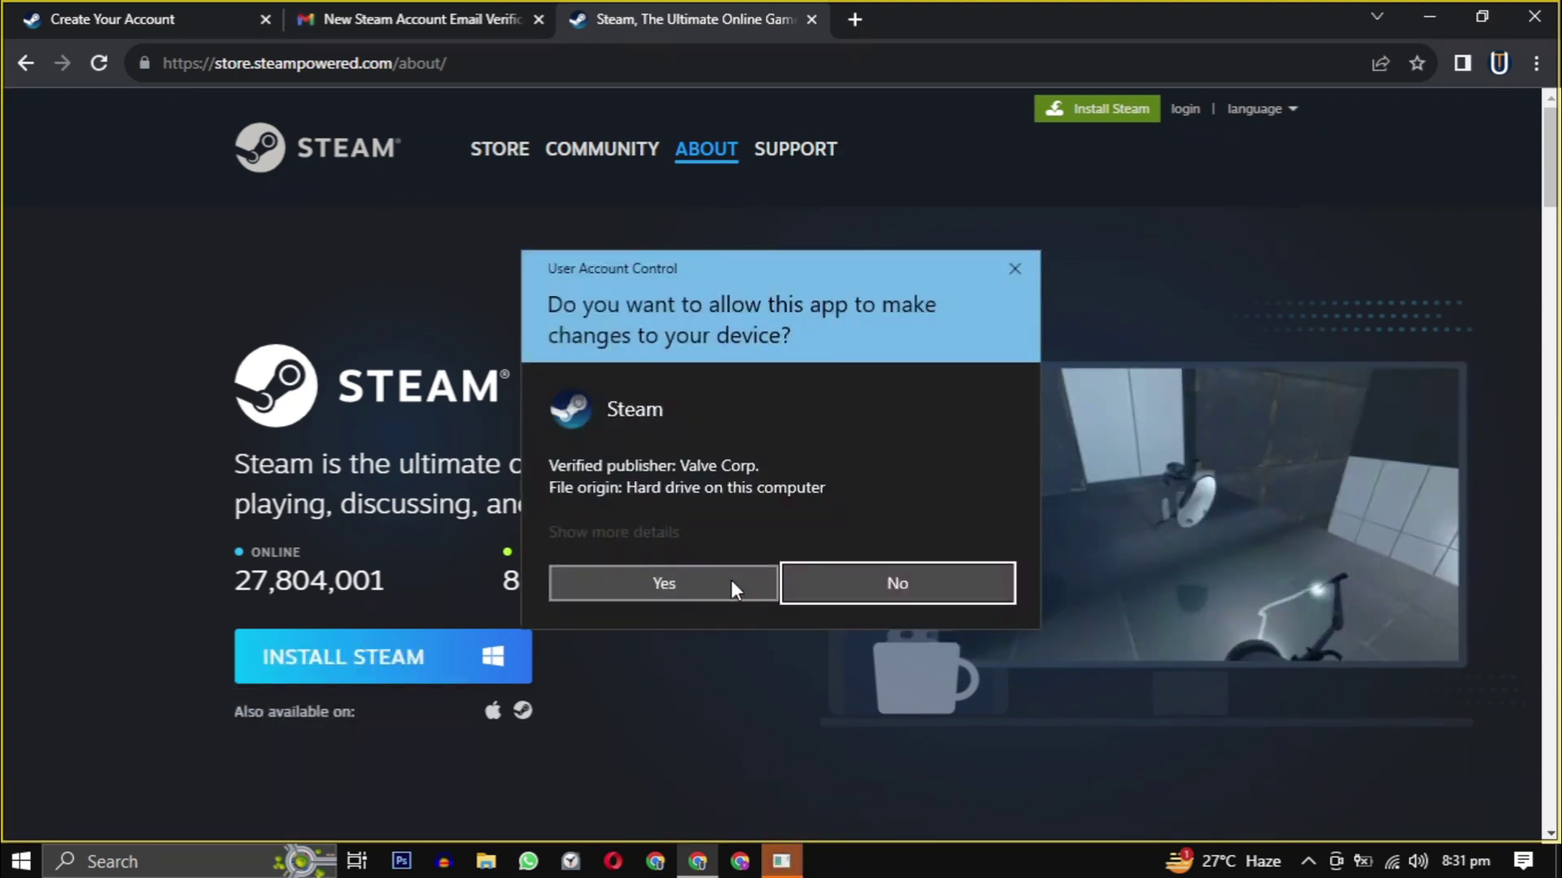
Step: Install Steam in English to the default folder, run it, and sign in as tutorial4you1
click(731, 583)
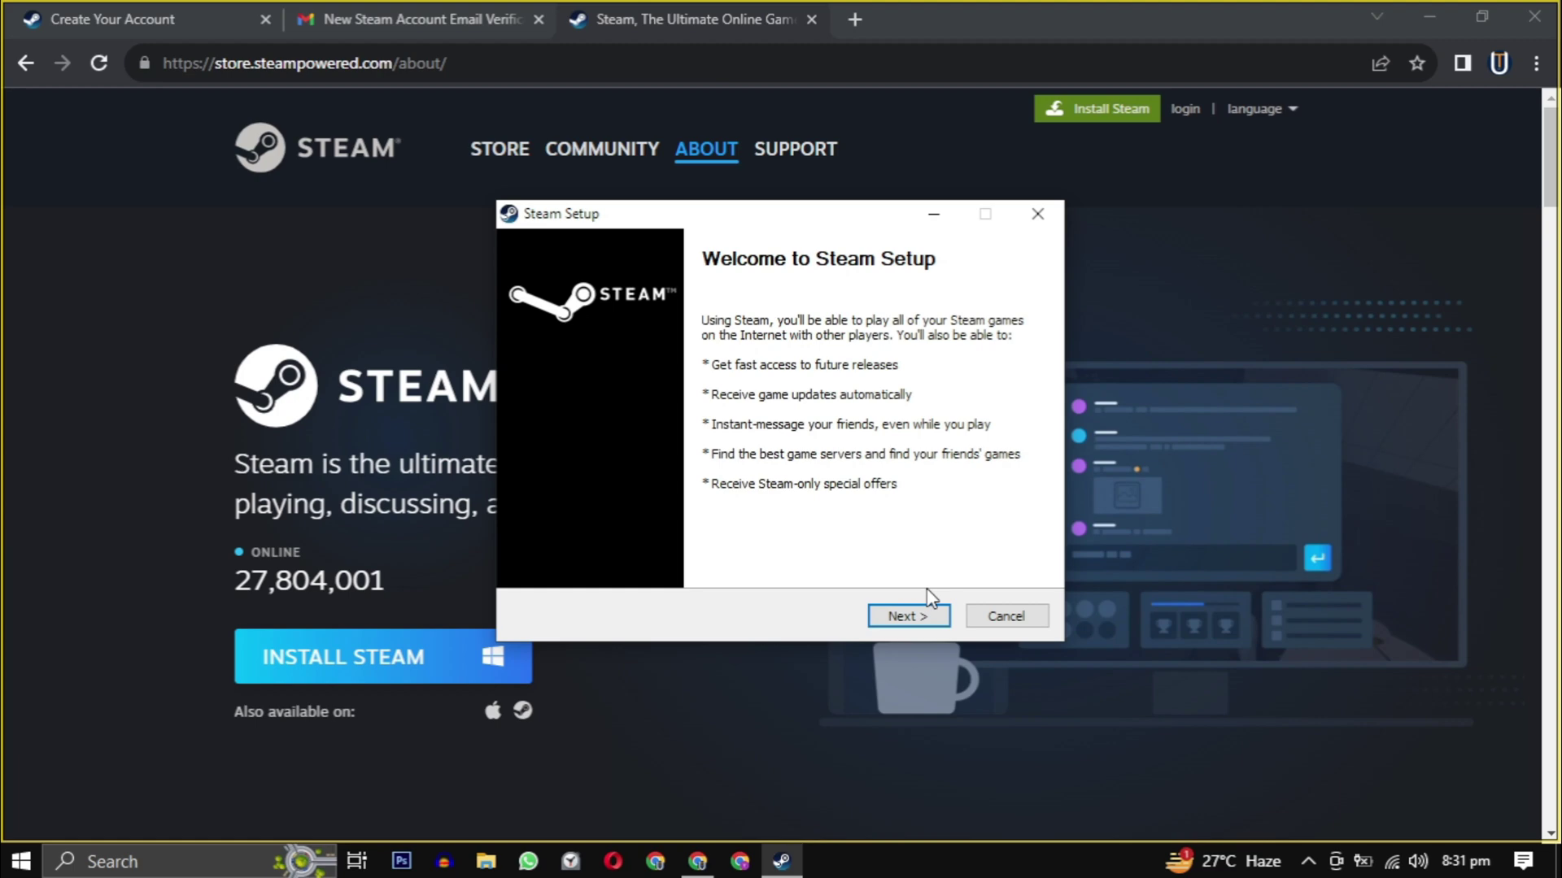
click(915, 613)
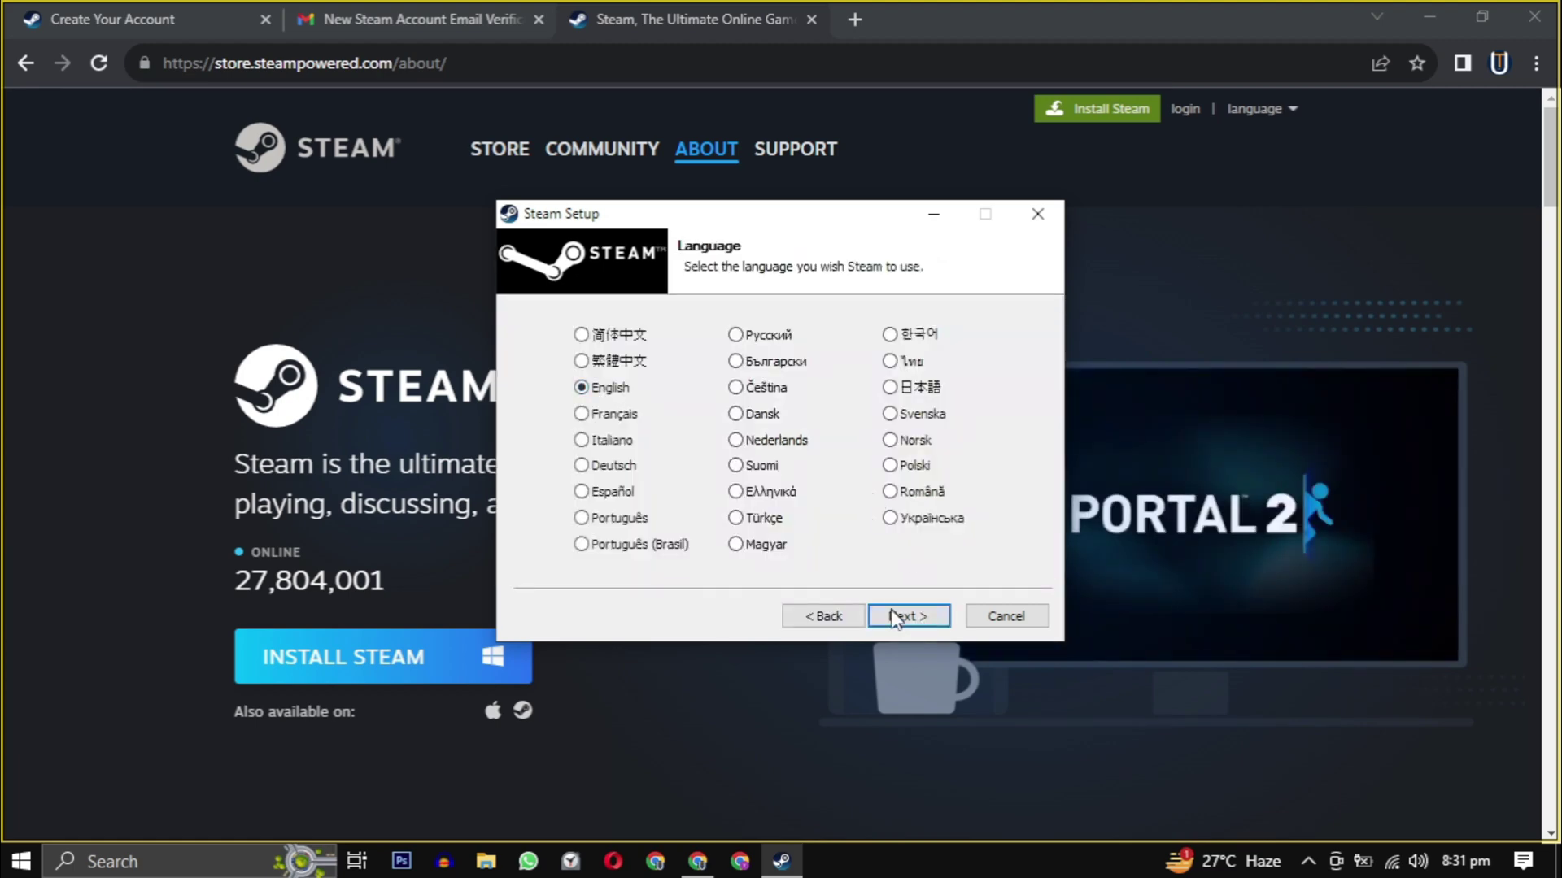
click(897, 616)
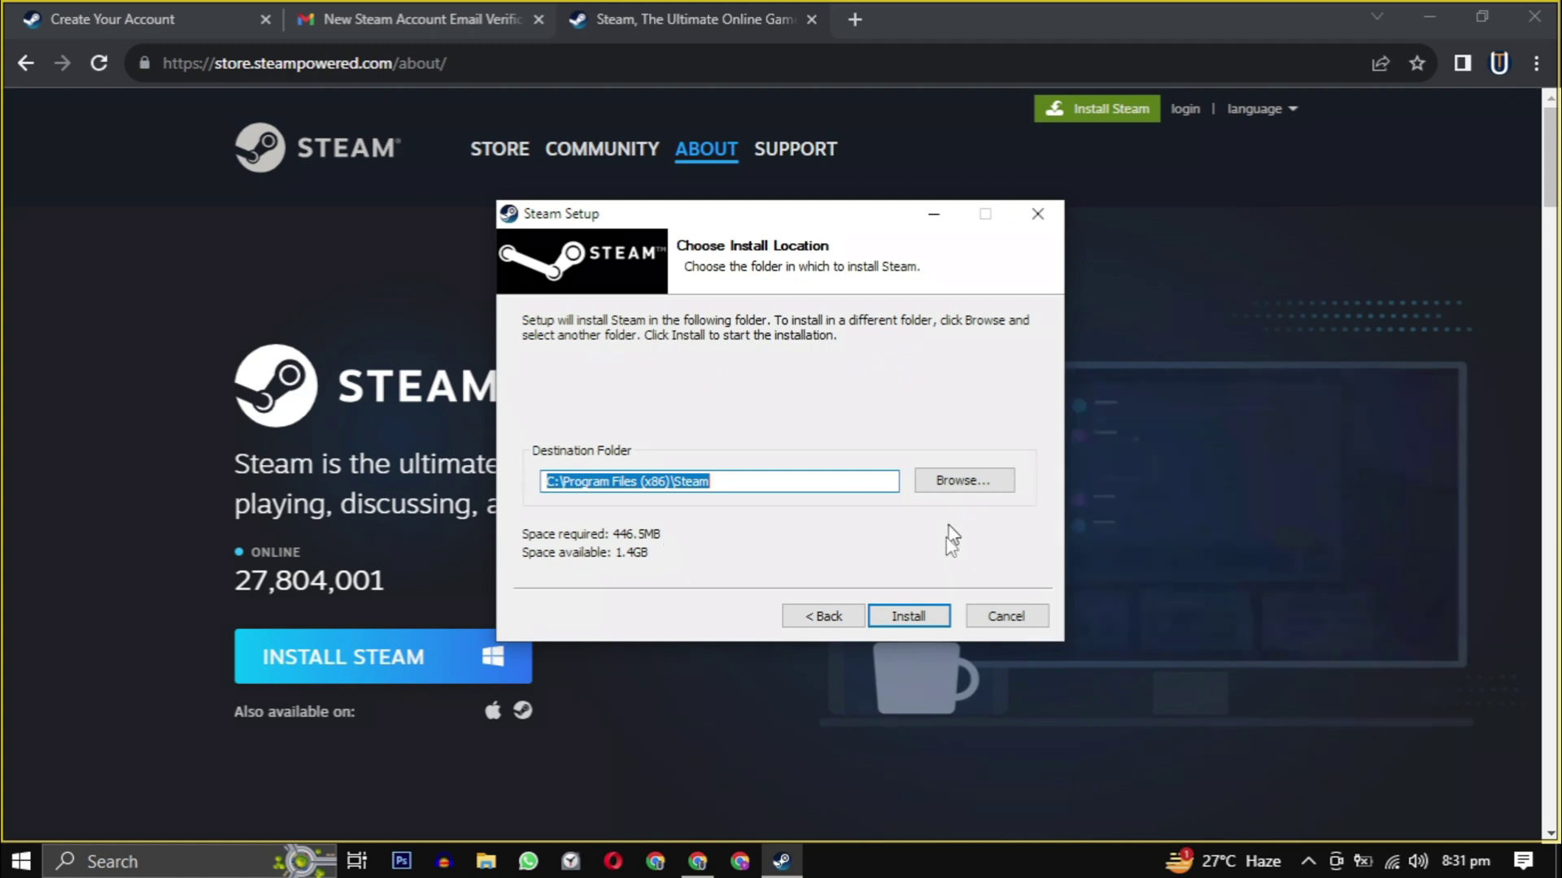
click(919, 619)
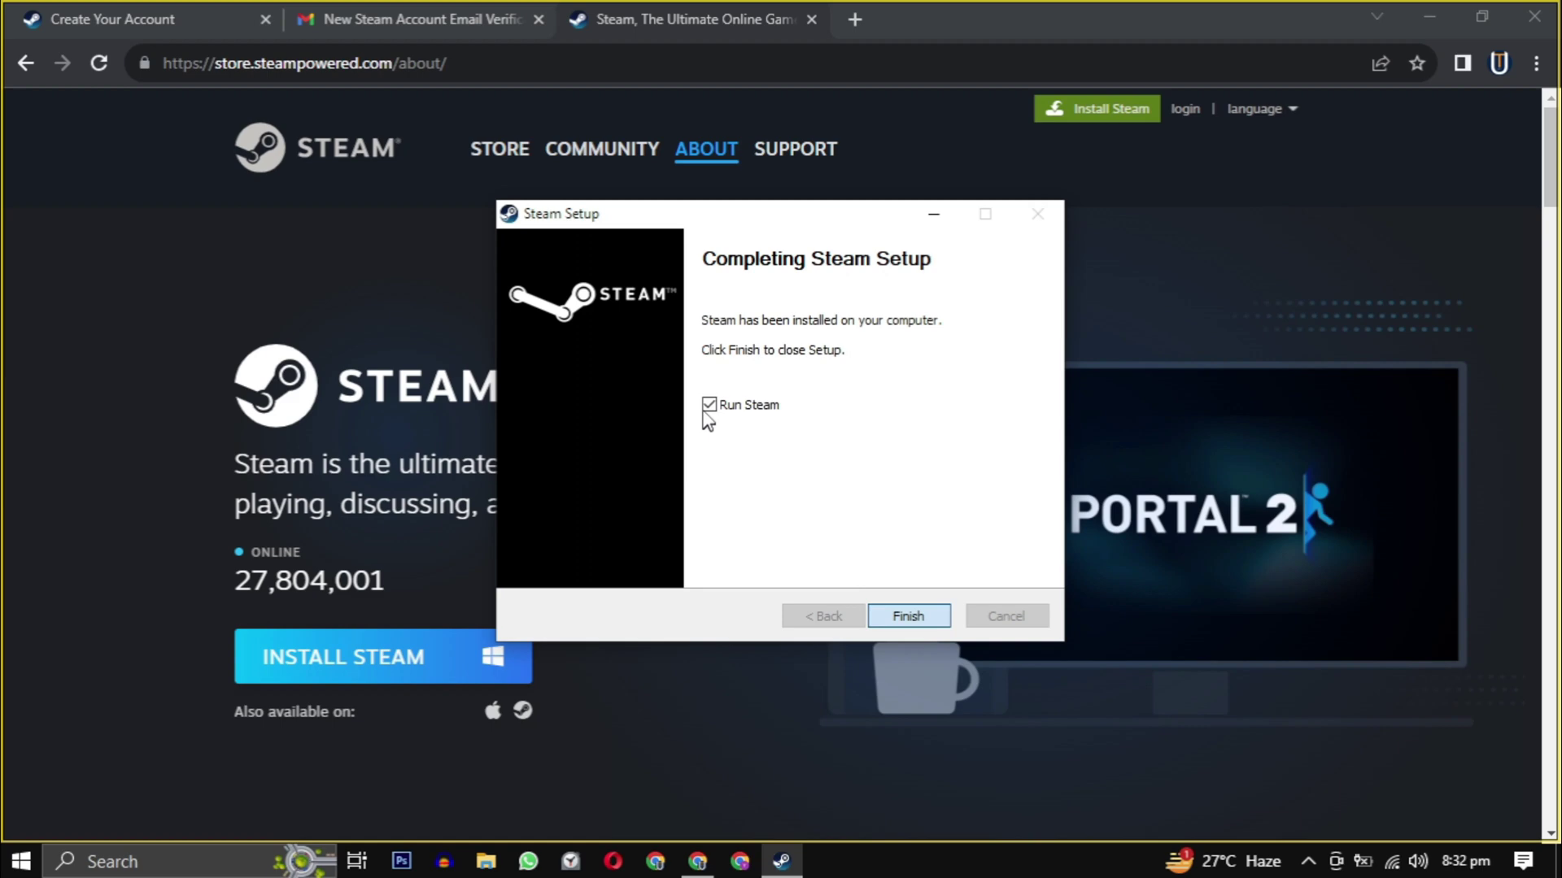
click(895, 617)
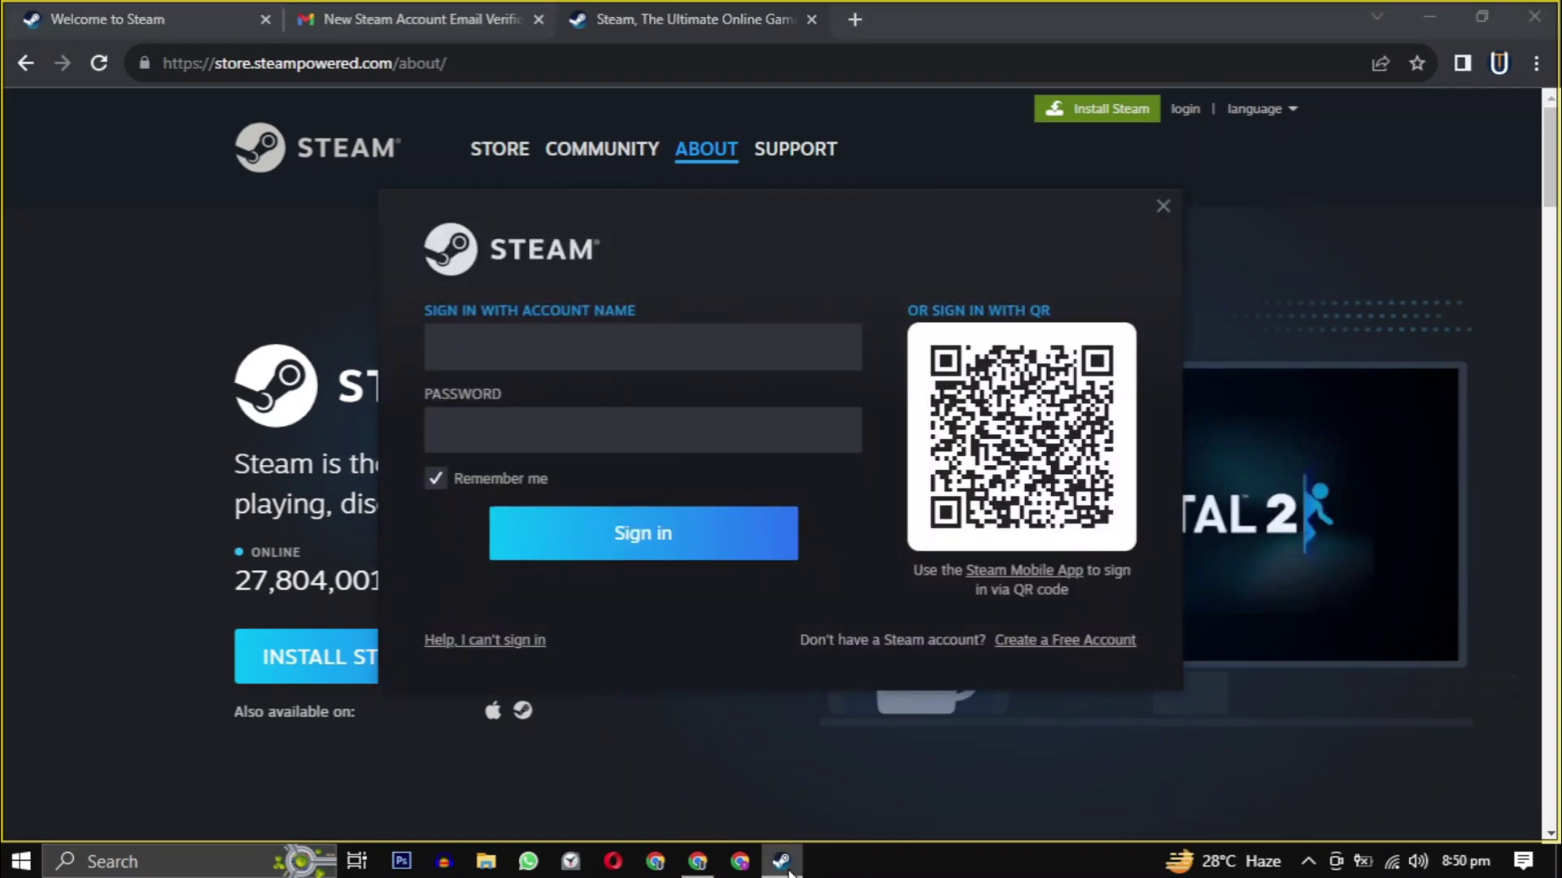
text(tutorial4you1)
click(591, 435)
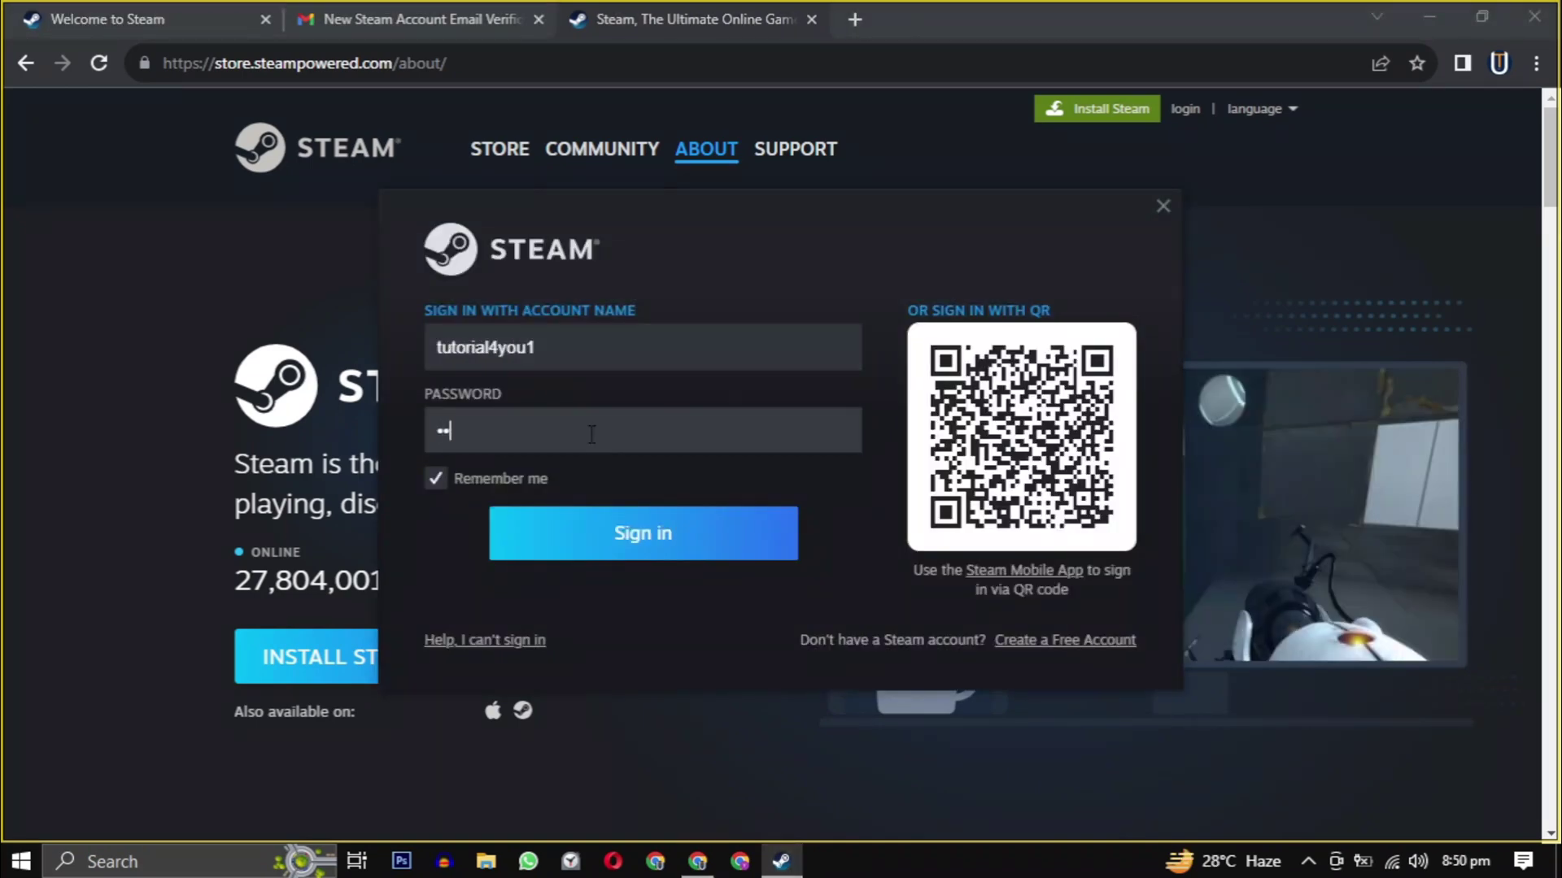
text(***********)
click(627, 530)
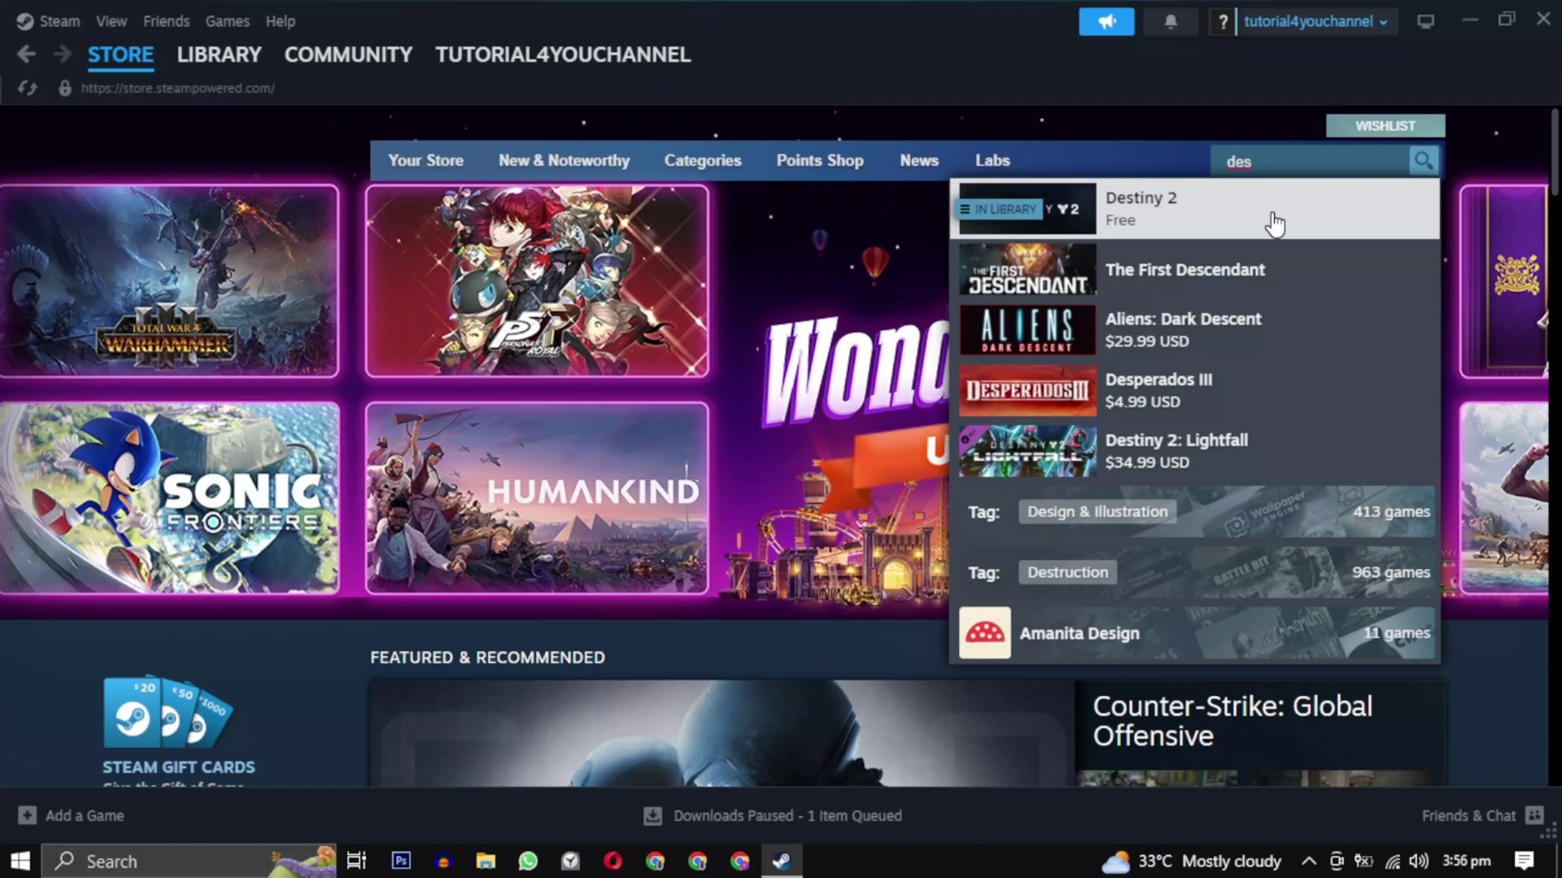
Step: Open the Destiny 2 store page and choose Play Game to see install options
click(1272, 223)
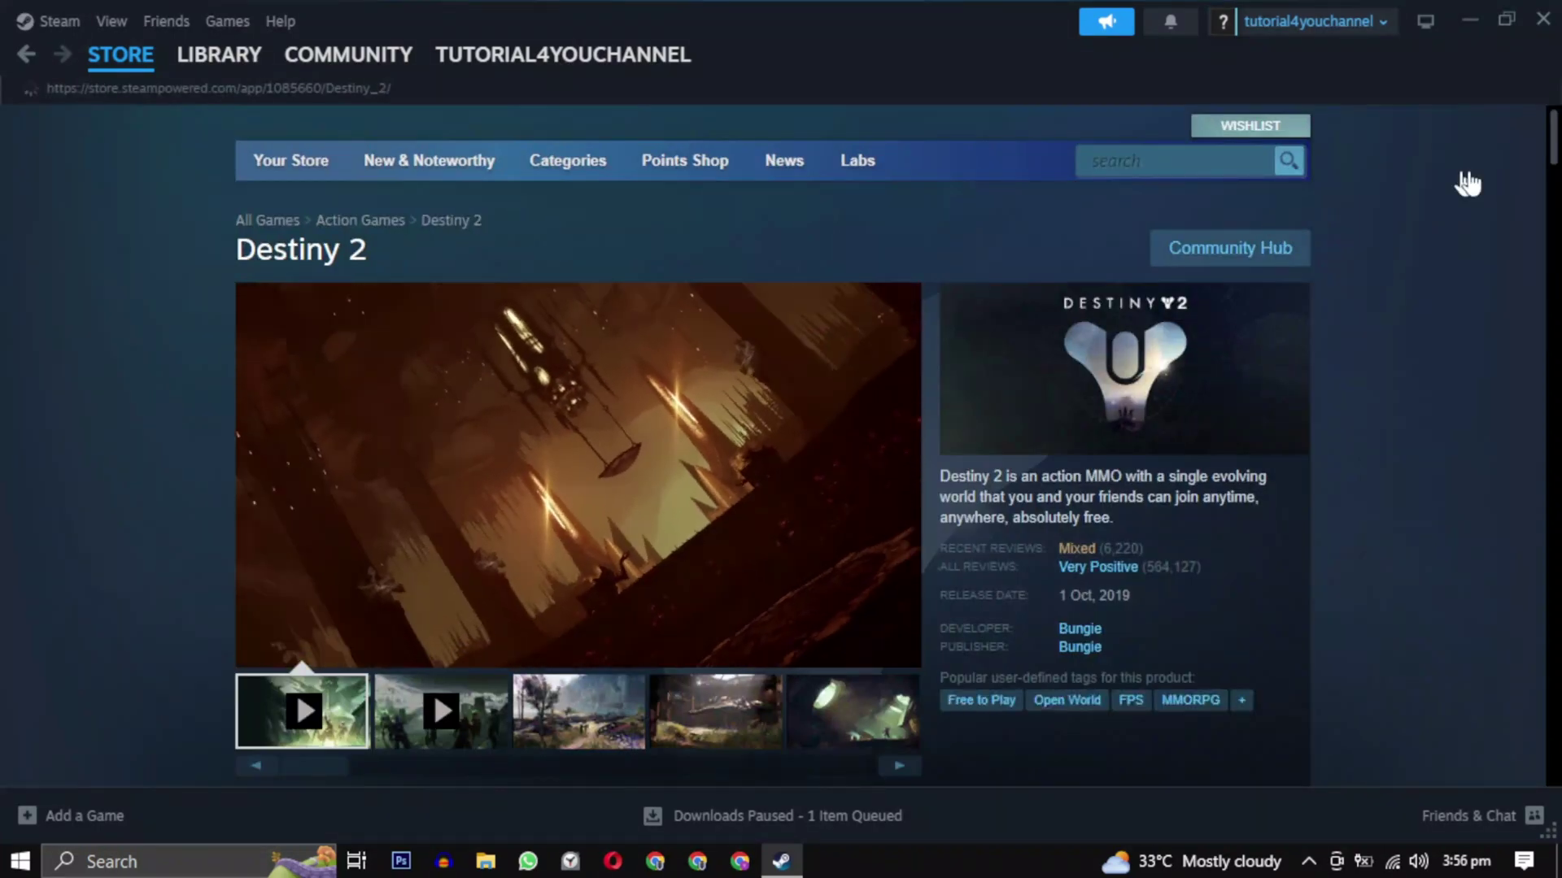
drag(1550, 140, 1555, 433)
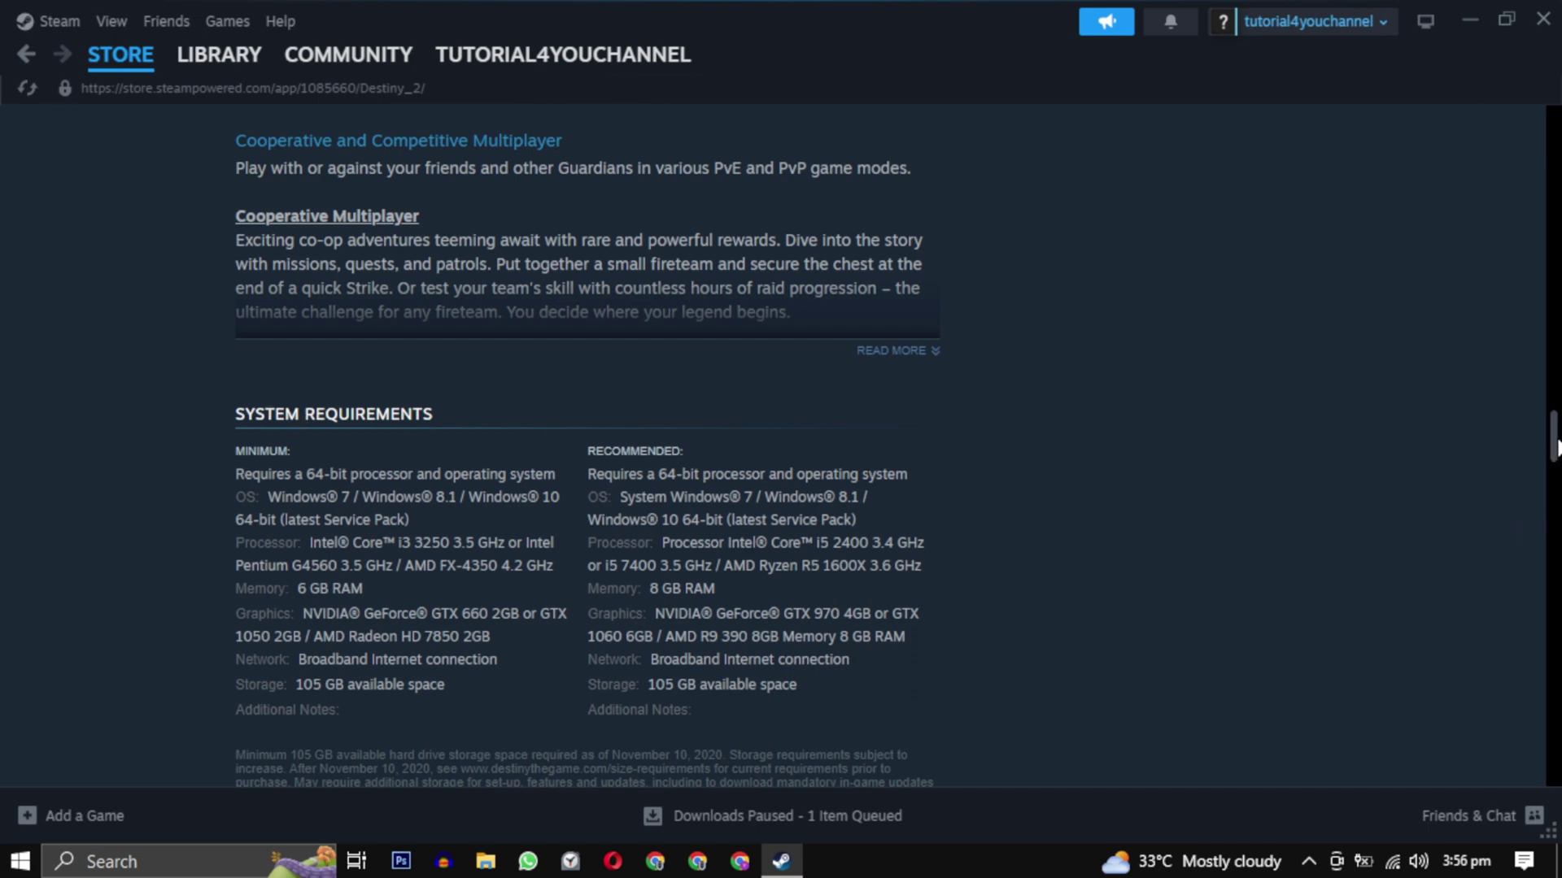
drag(1557, 446, 1556, 208)
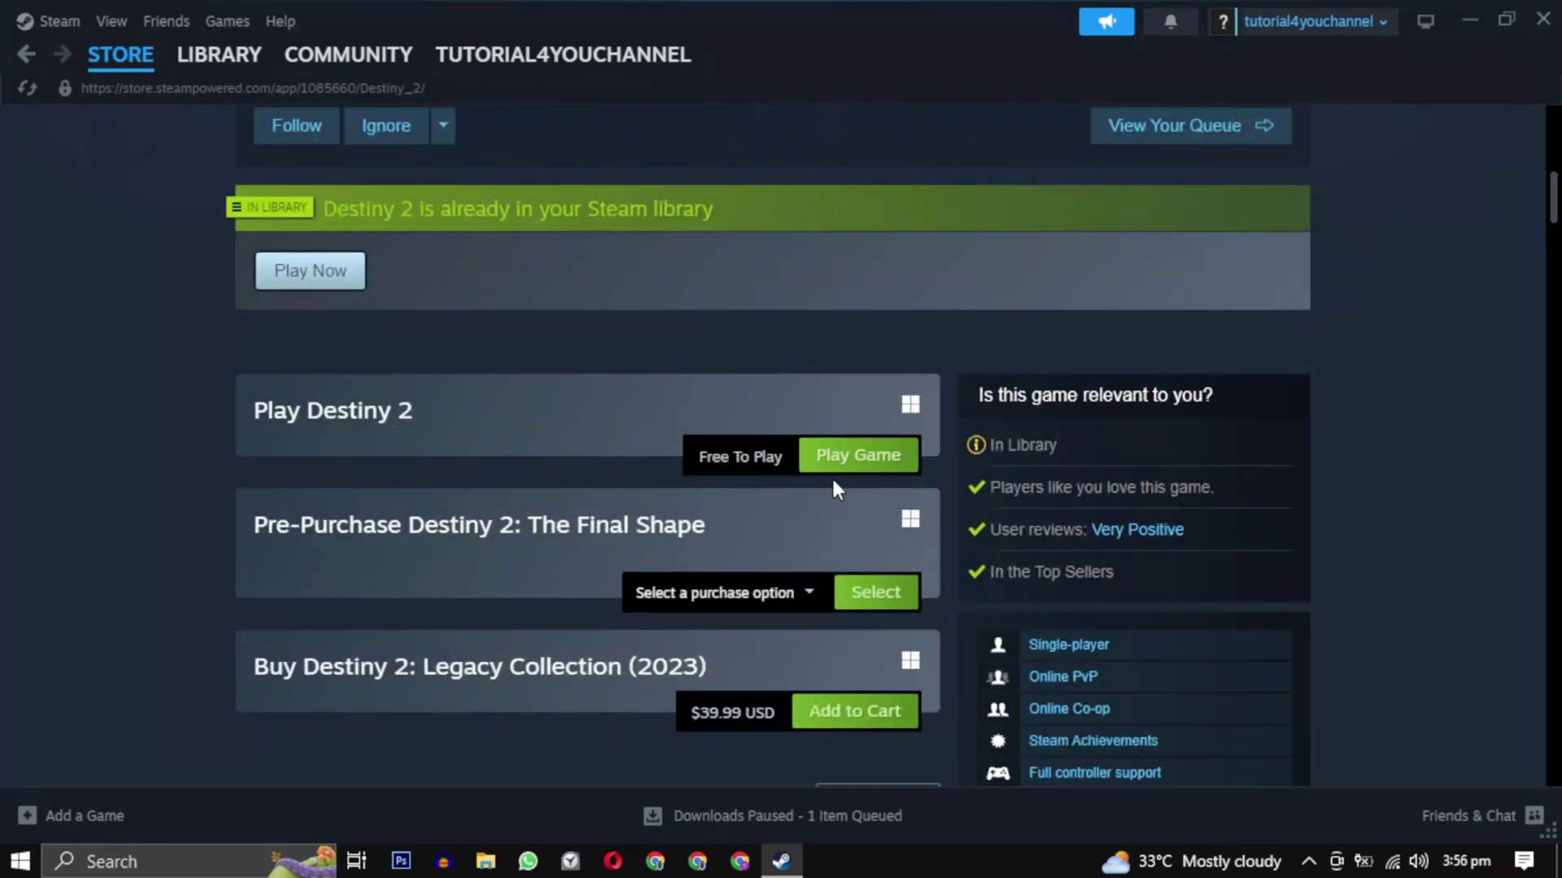
click(836, 469)
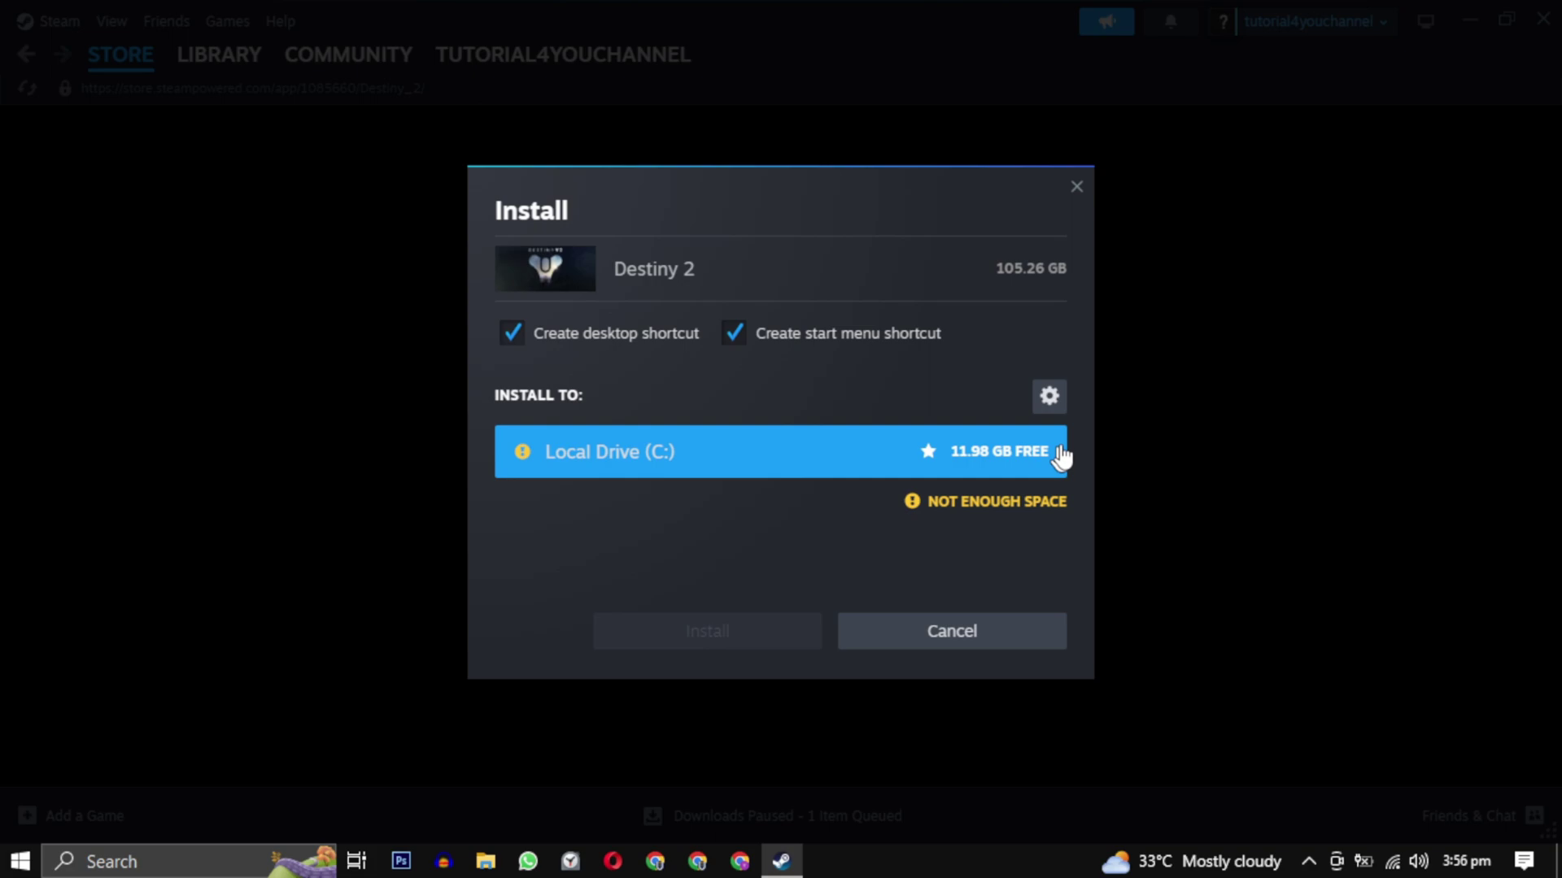
Step: Add Local Drive (H:), with 108.8 GB free, as a library folder in Settings > Storage
key(Escape)
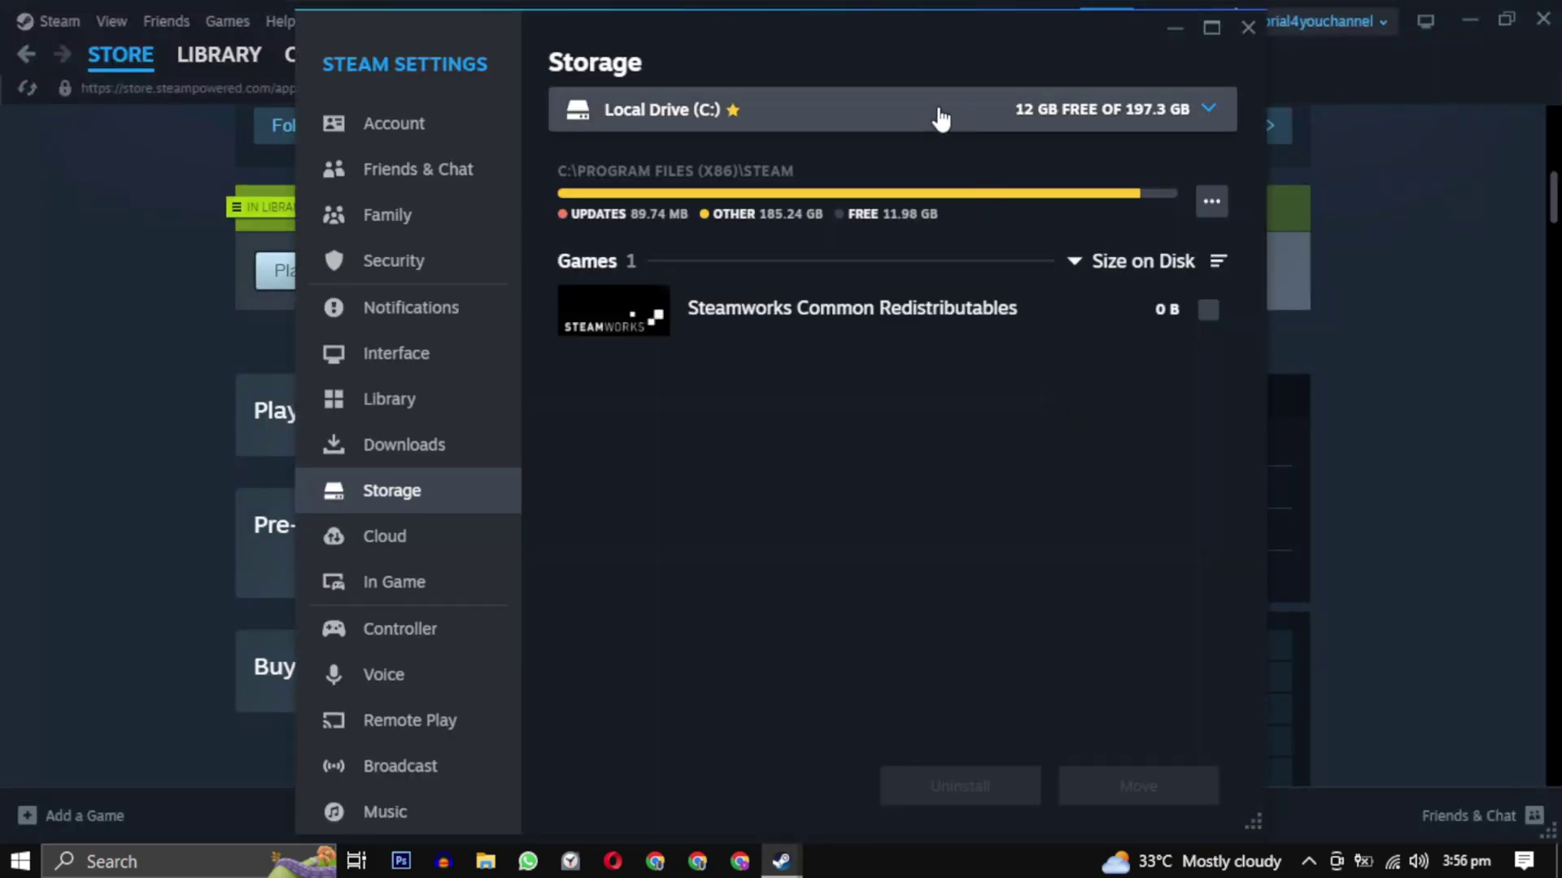
click(940, 118)
click(805, 217)
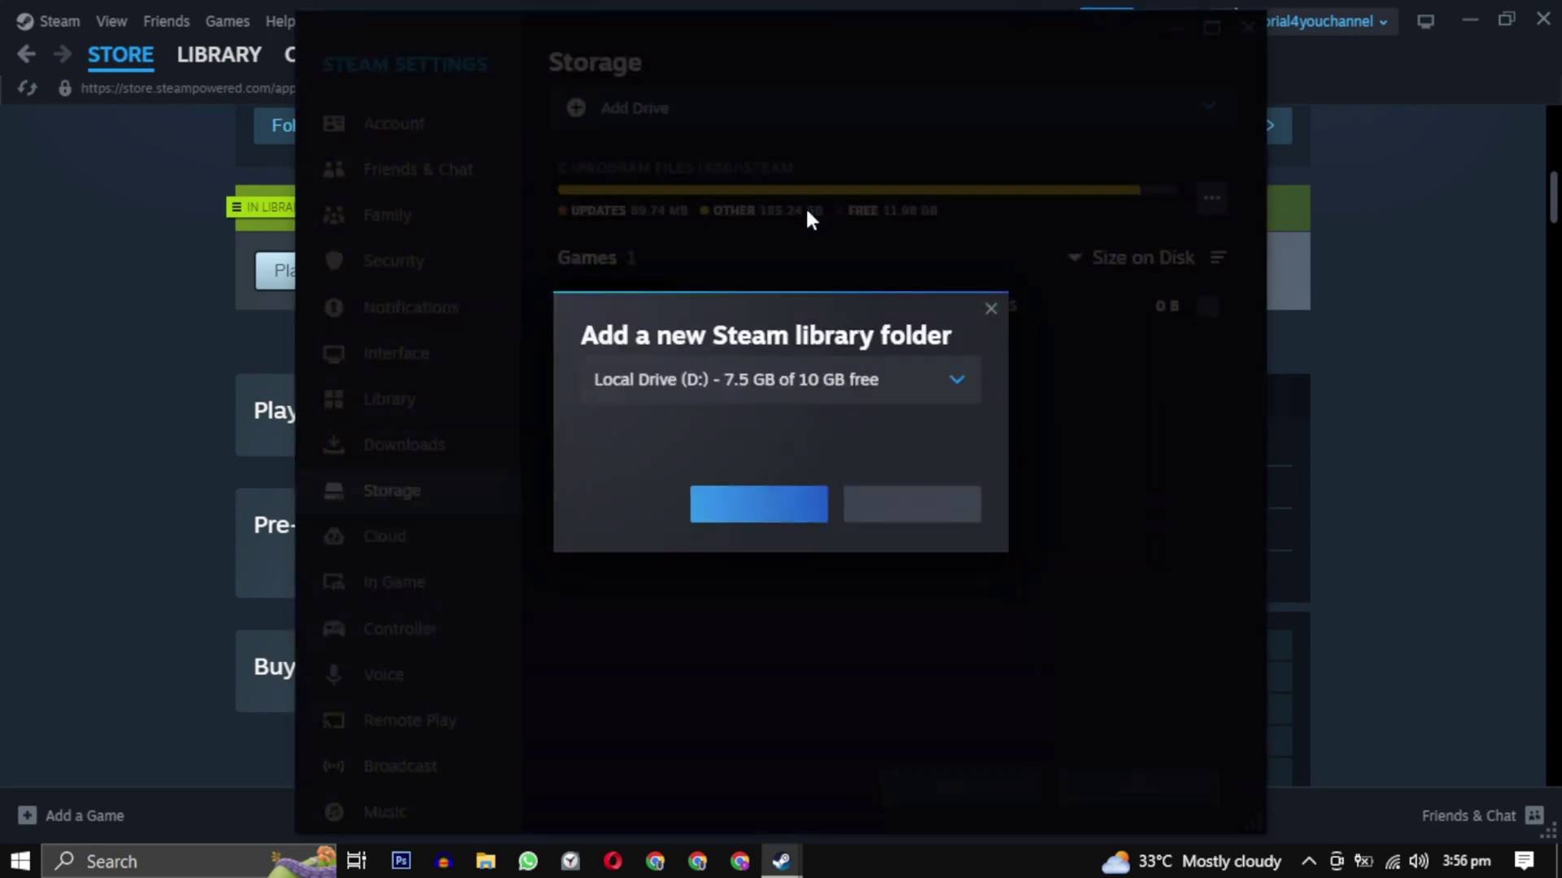
click(809, 379)
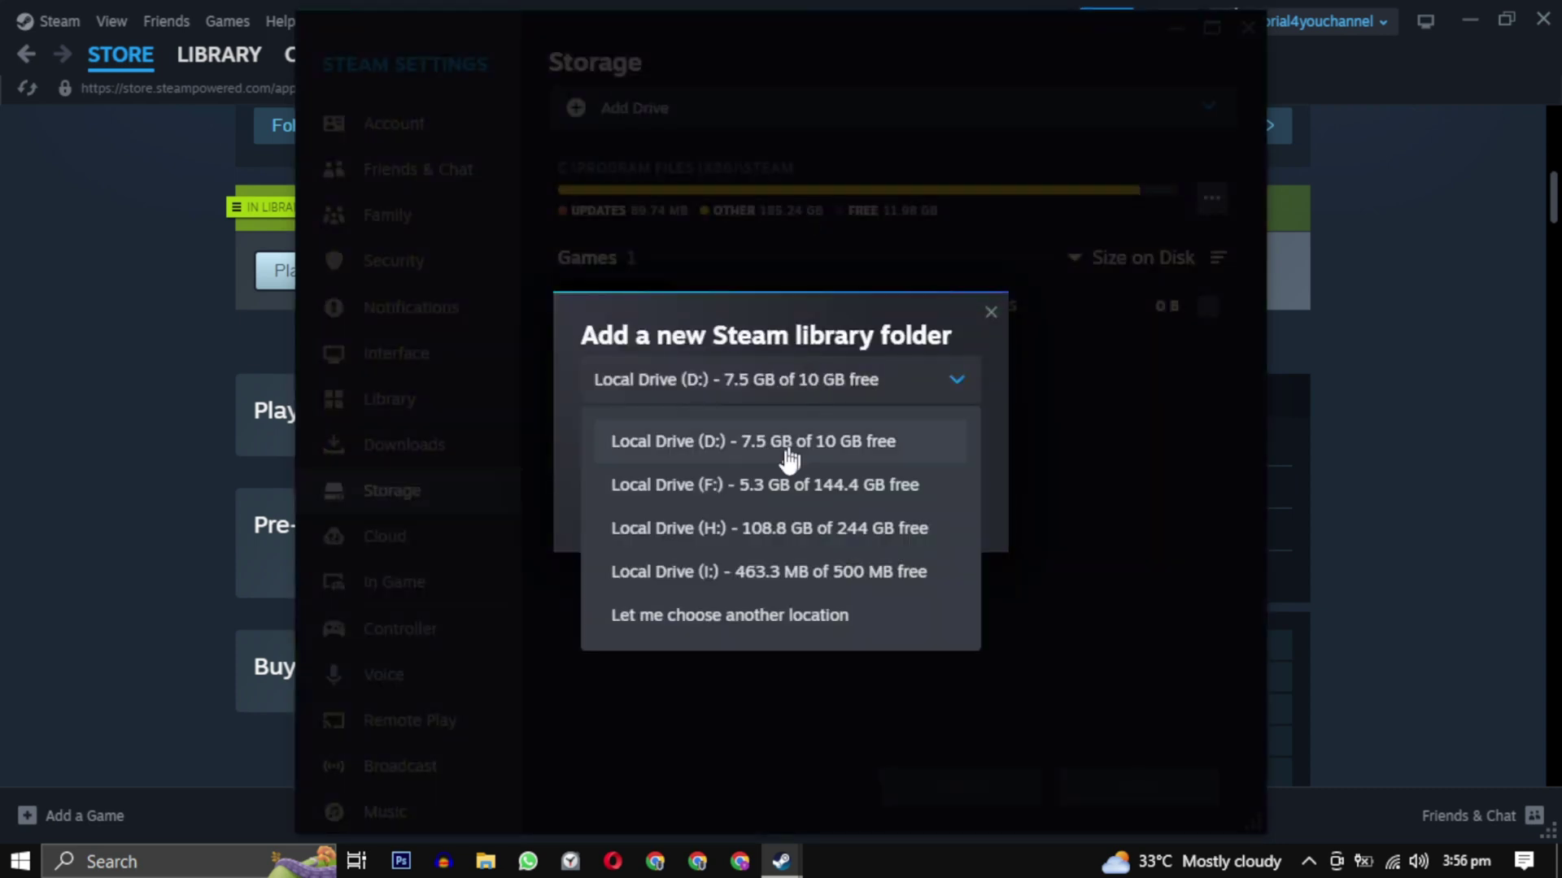
click(768, 528)
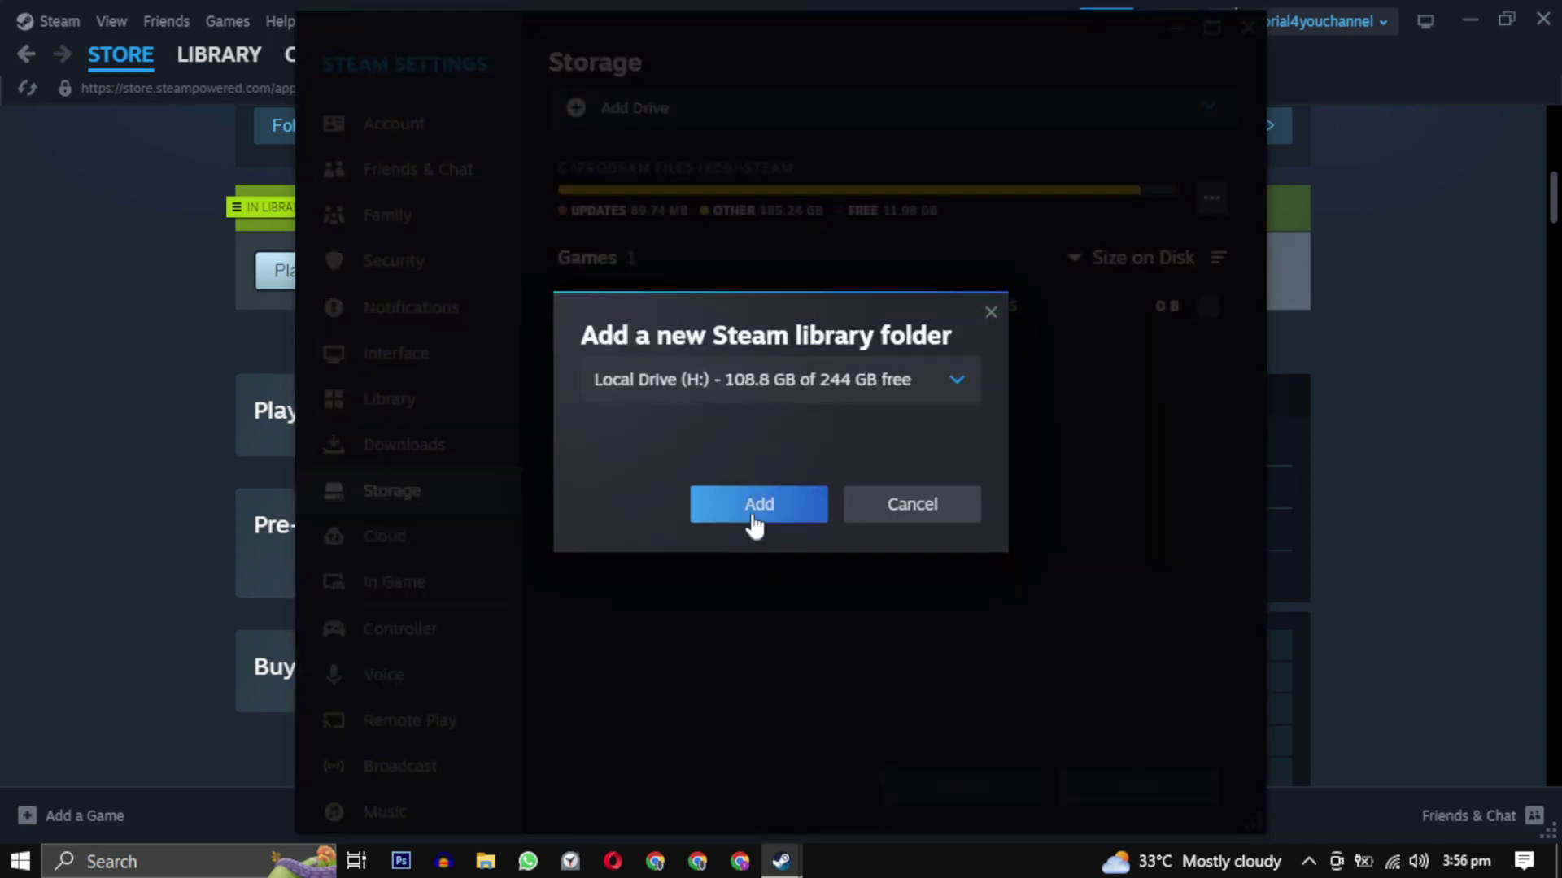
click(749, 515)
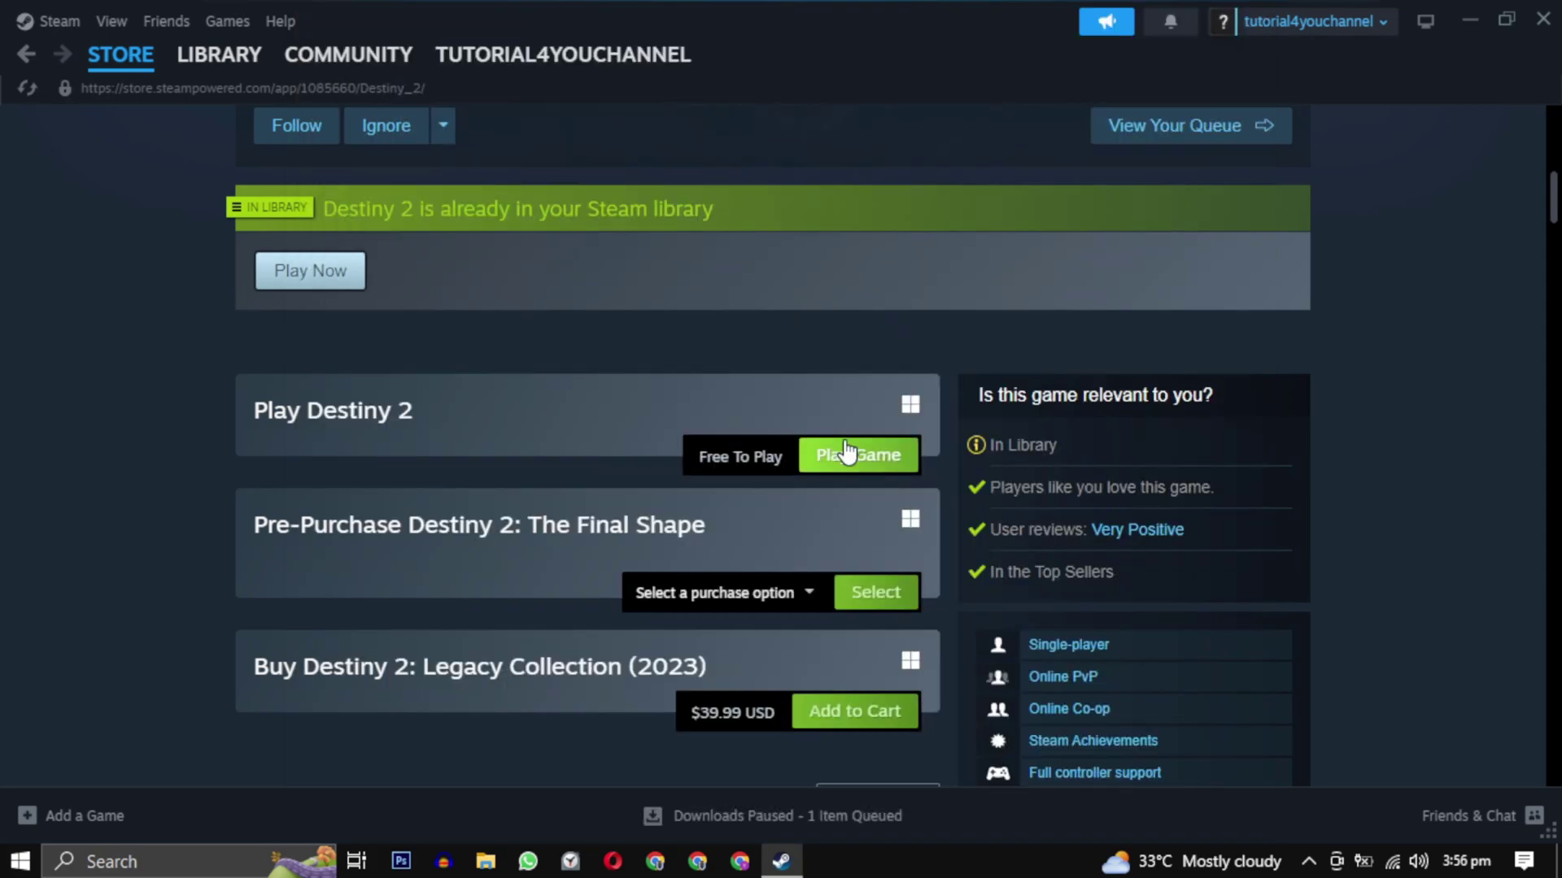
Step: Install Destiny 2 to New Volume (H:) and accept its EULA
click(847, 454)
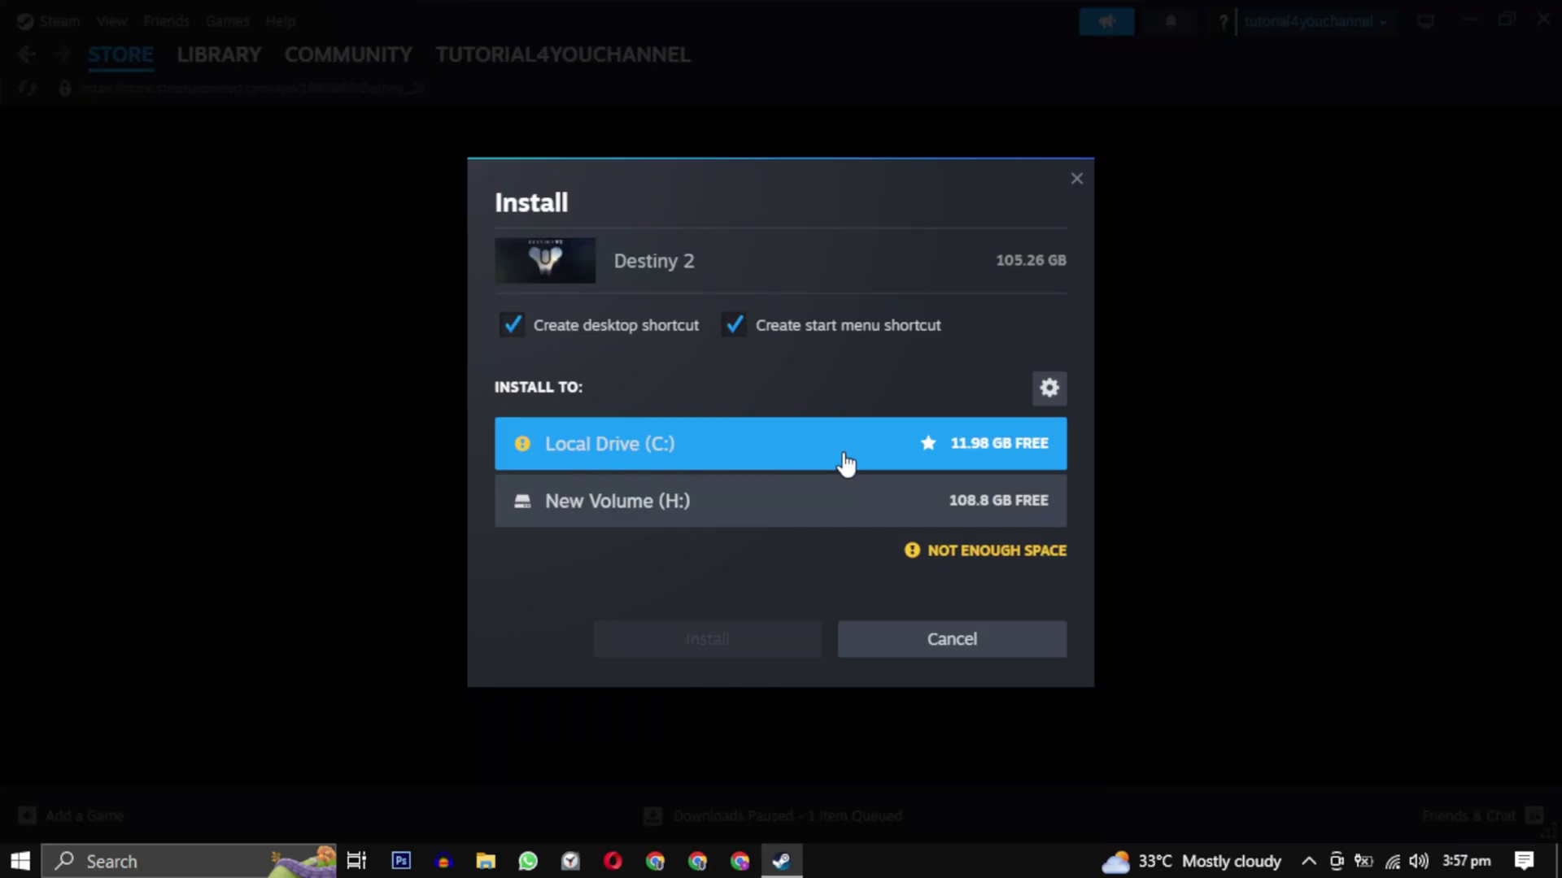
click(860, 512)
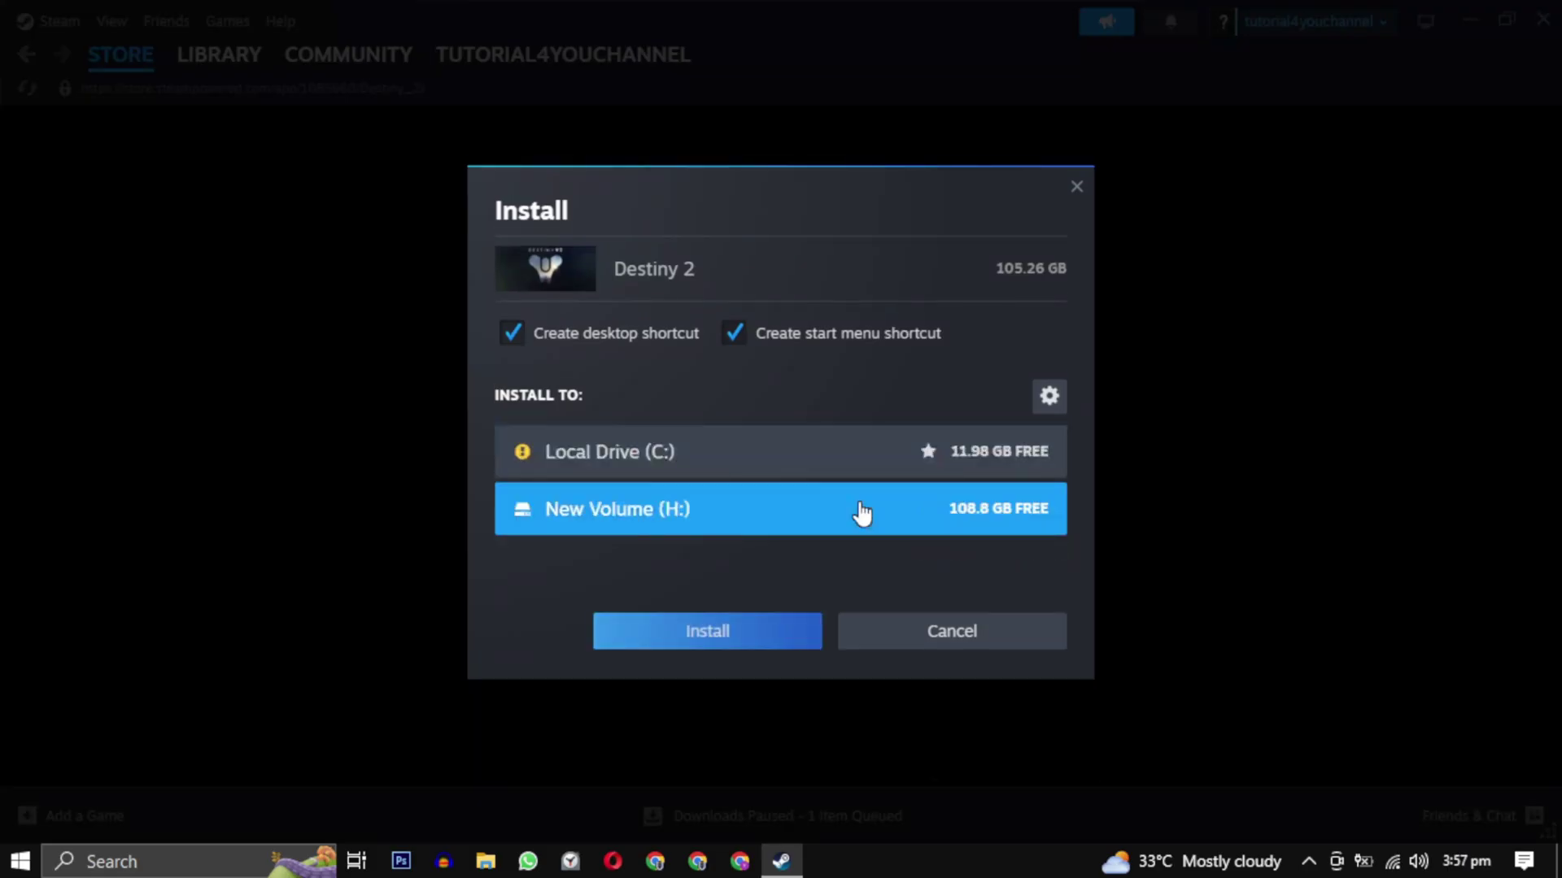
click(765, 643)
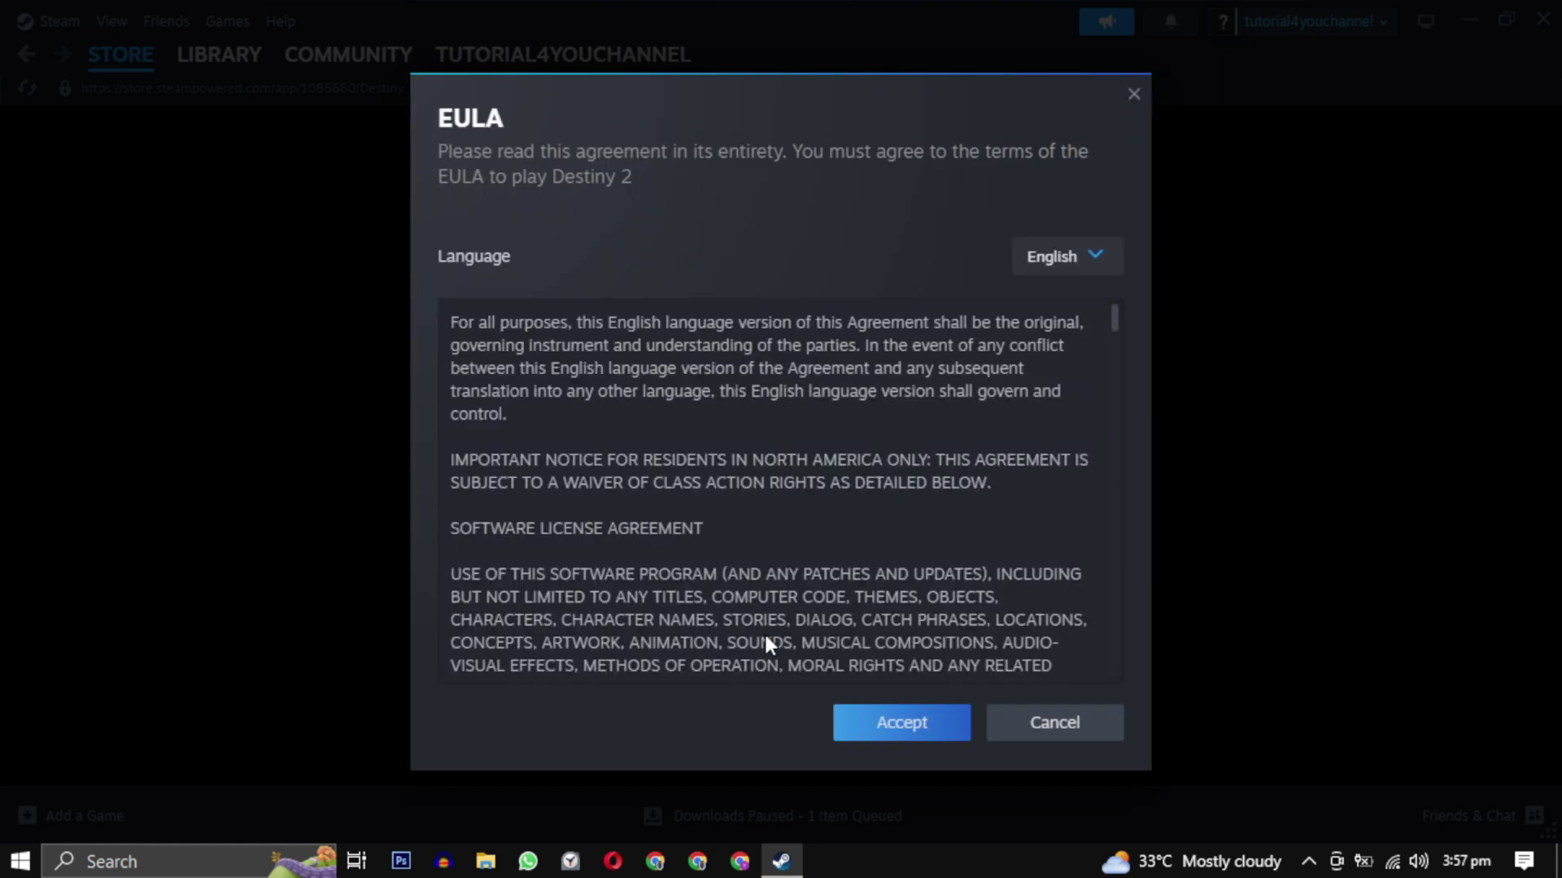
click(883, 736)
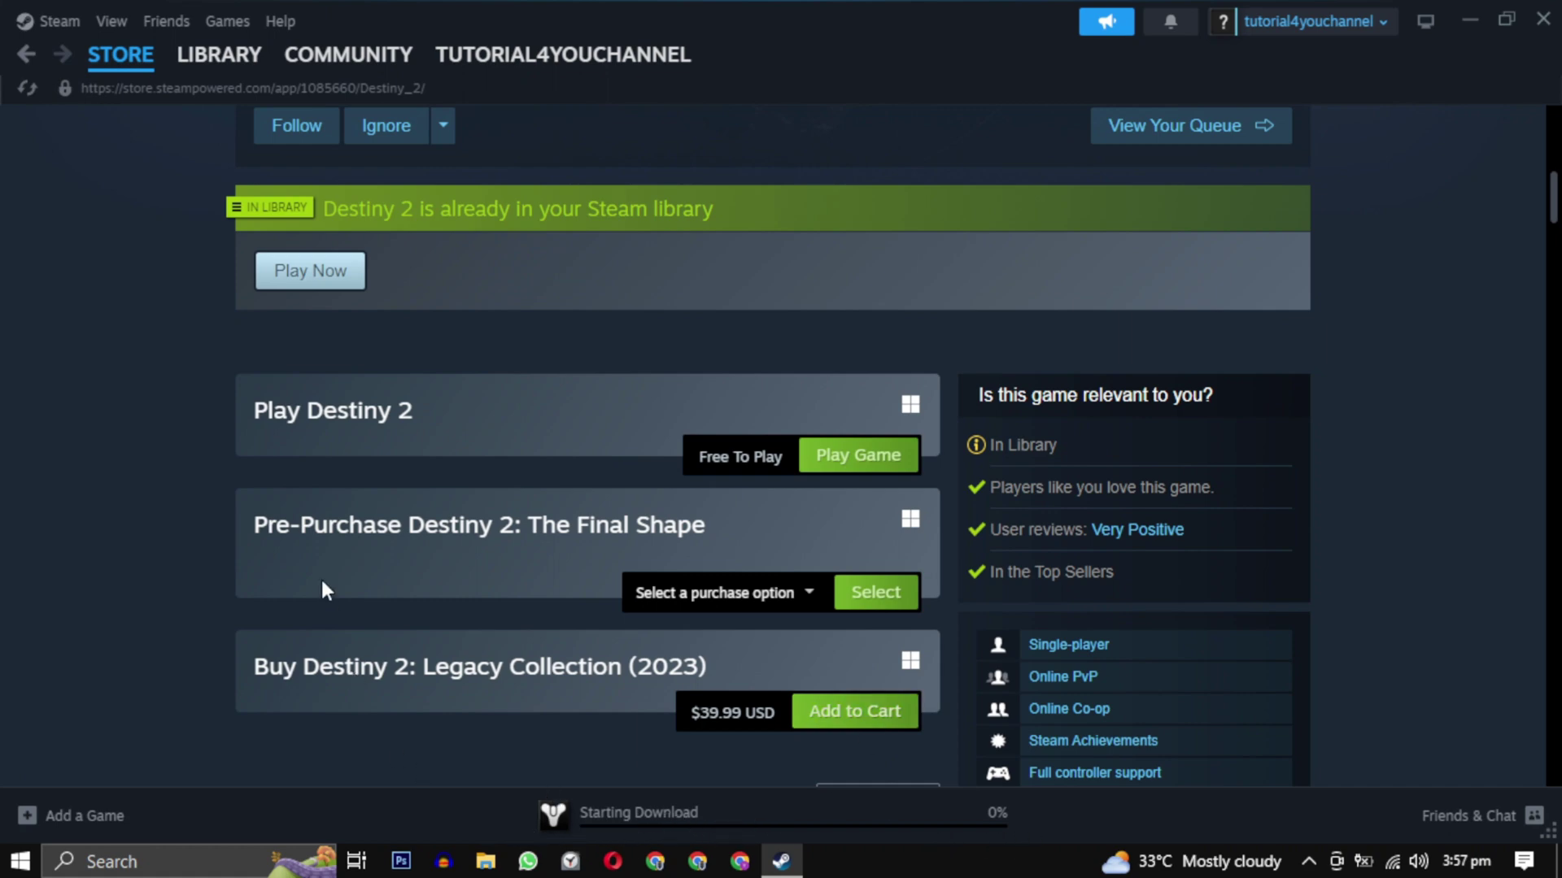
Step: Switch to the Library to see Destiny 2 downloading at 0%
click(209, 58)
mouse_move(219, 54)
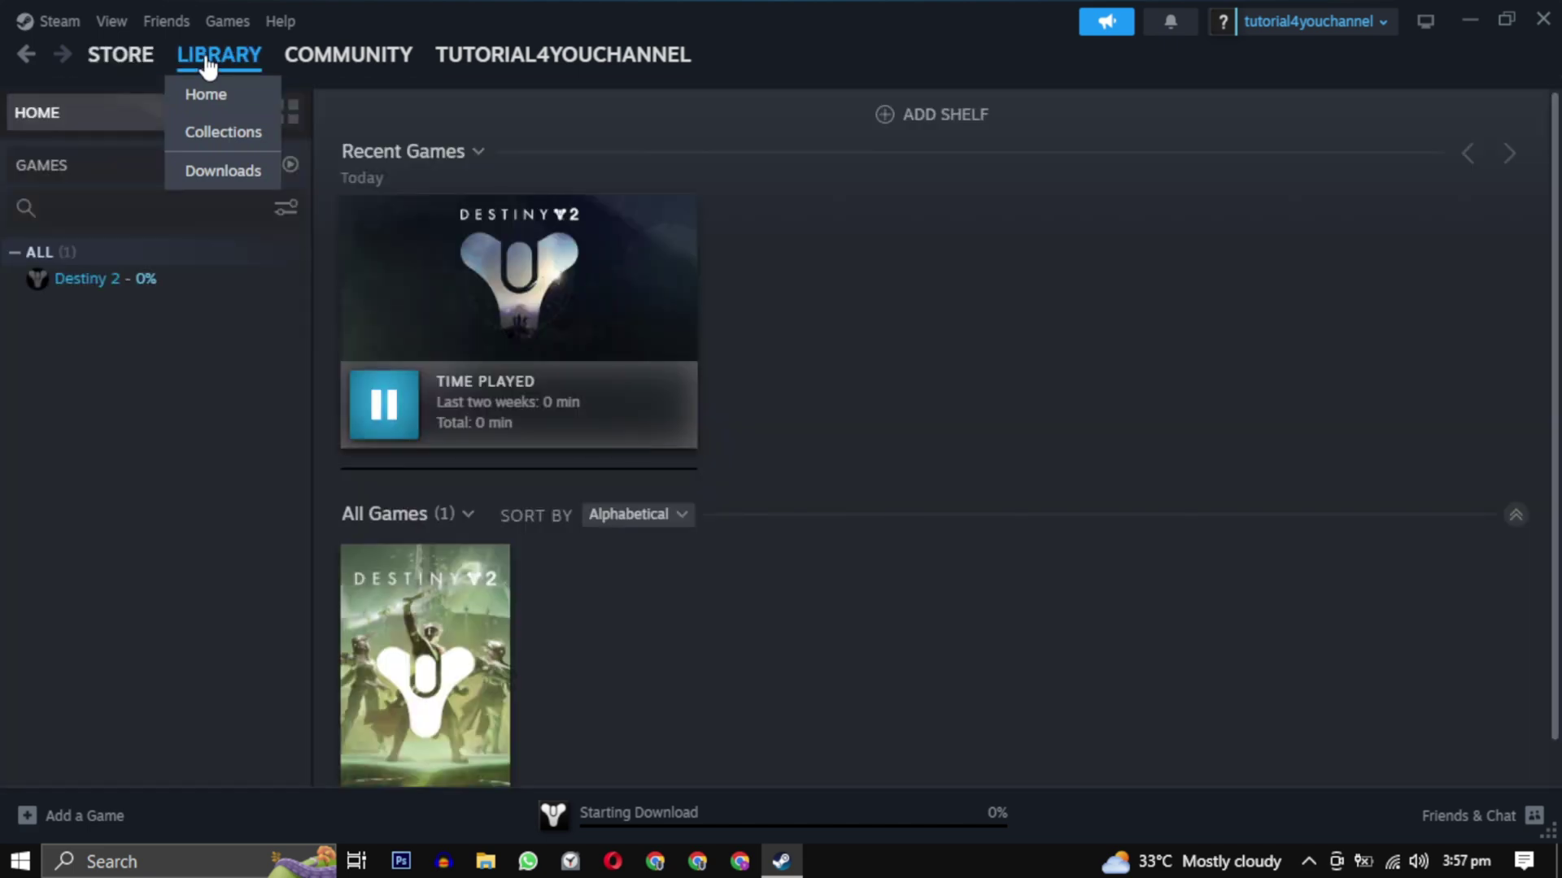